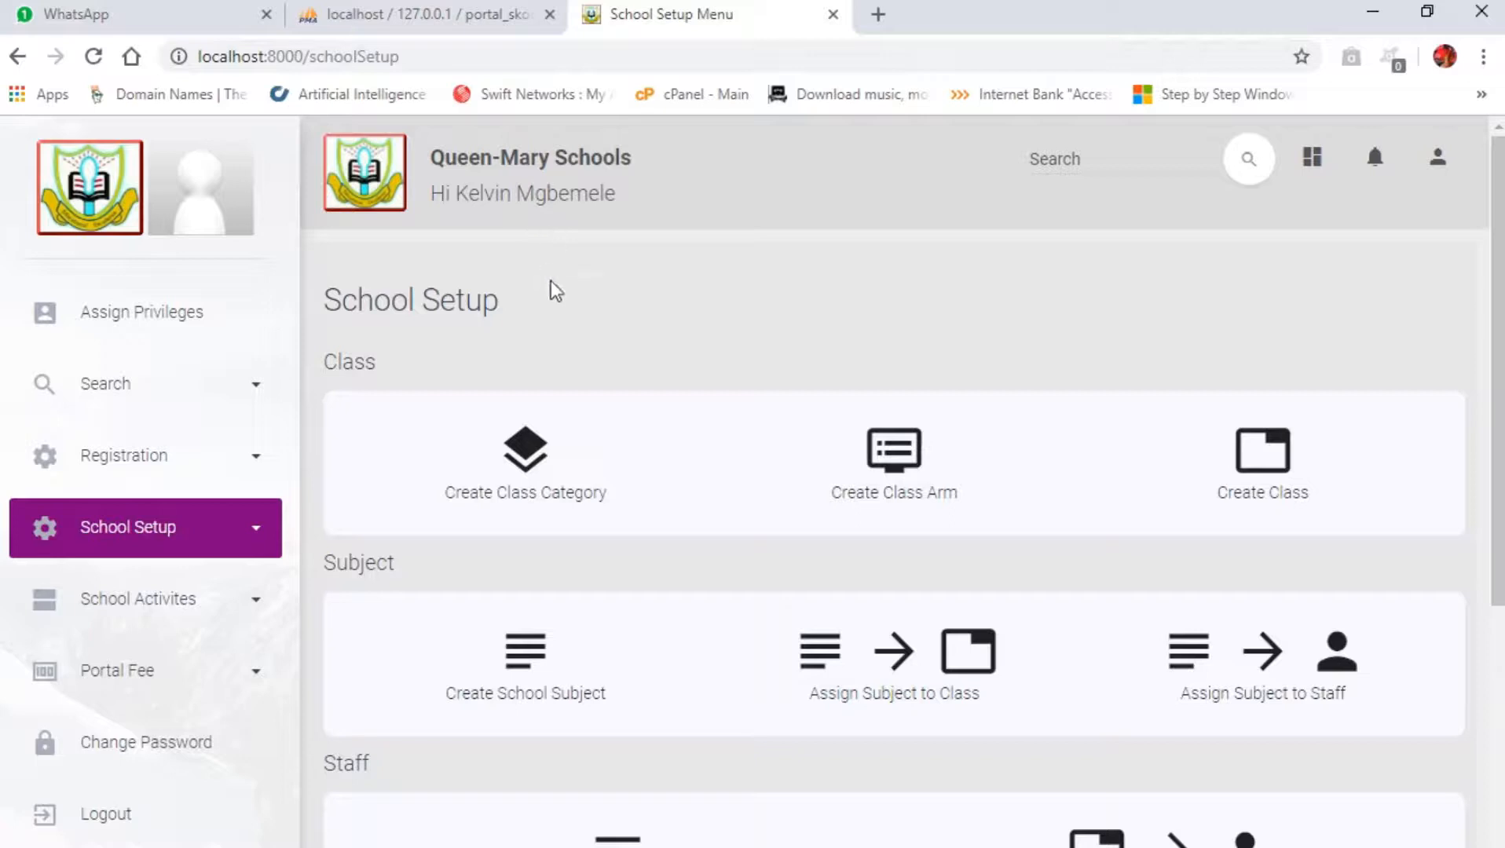
Step: Look over the School Setup options and open the Create Class Category page
scroll(822, 469, up, 5)
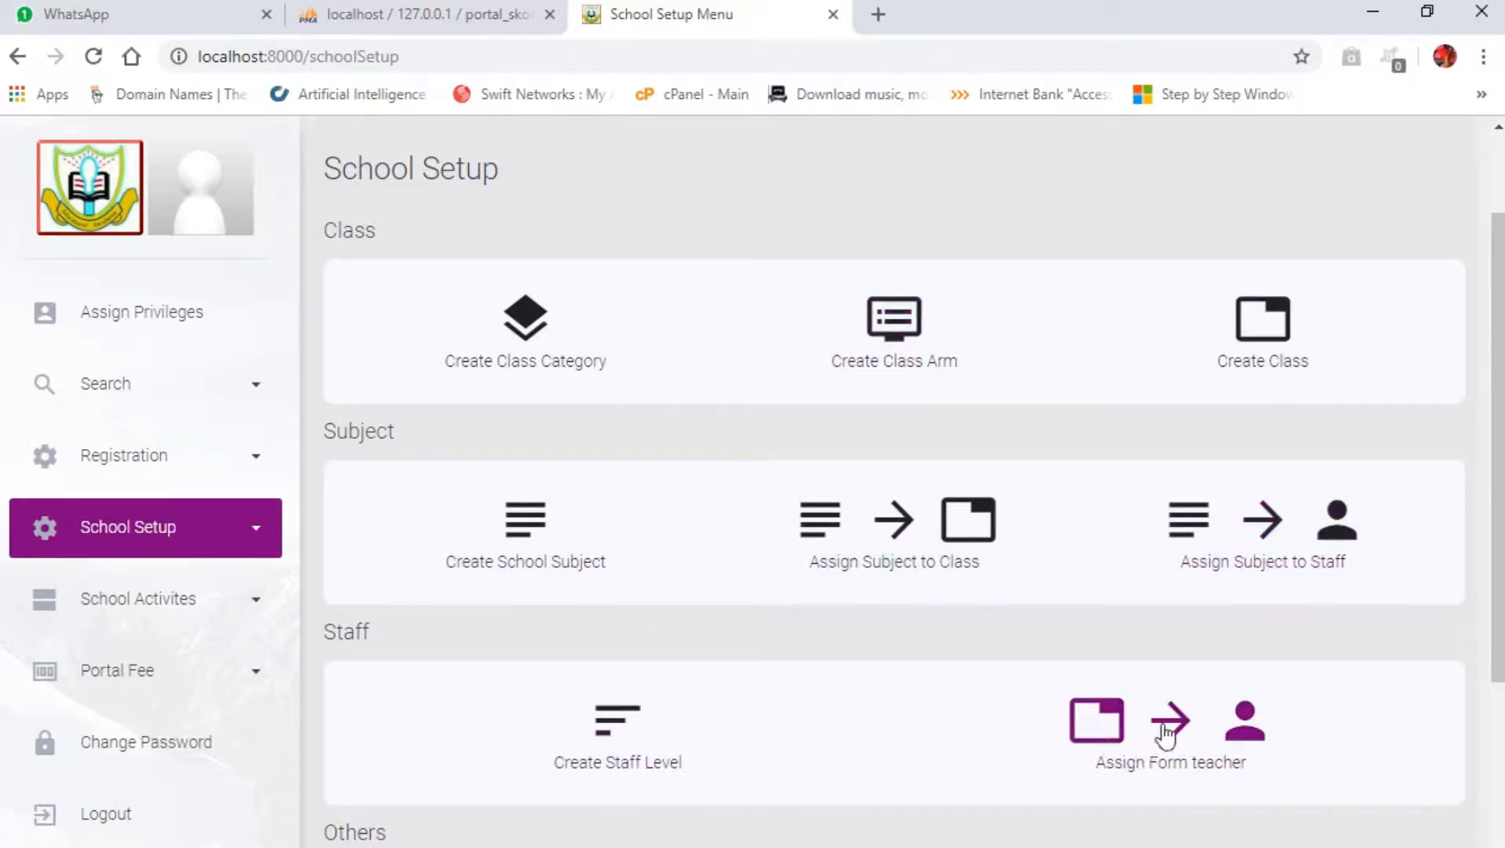
scroll(1202, 750, down, 2)
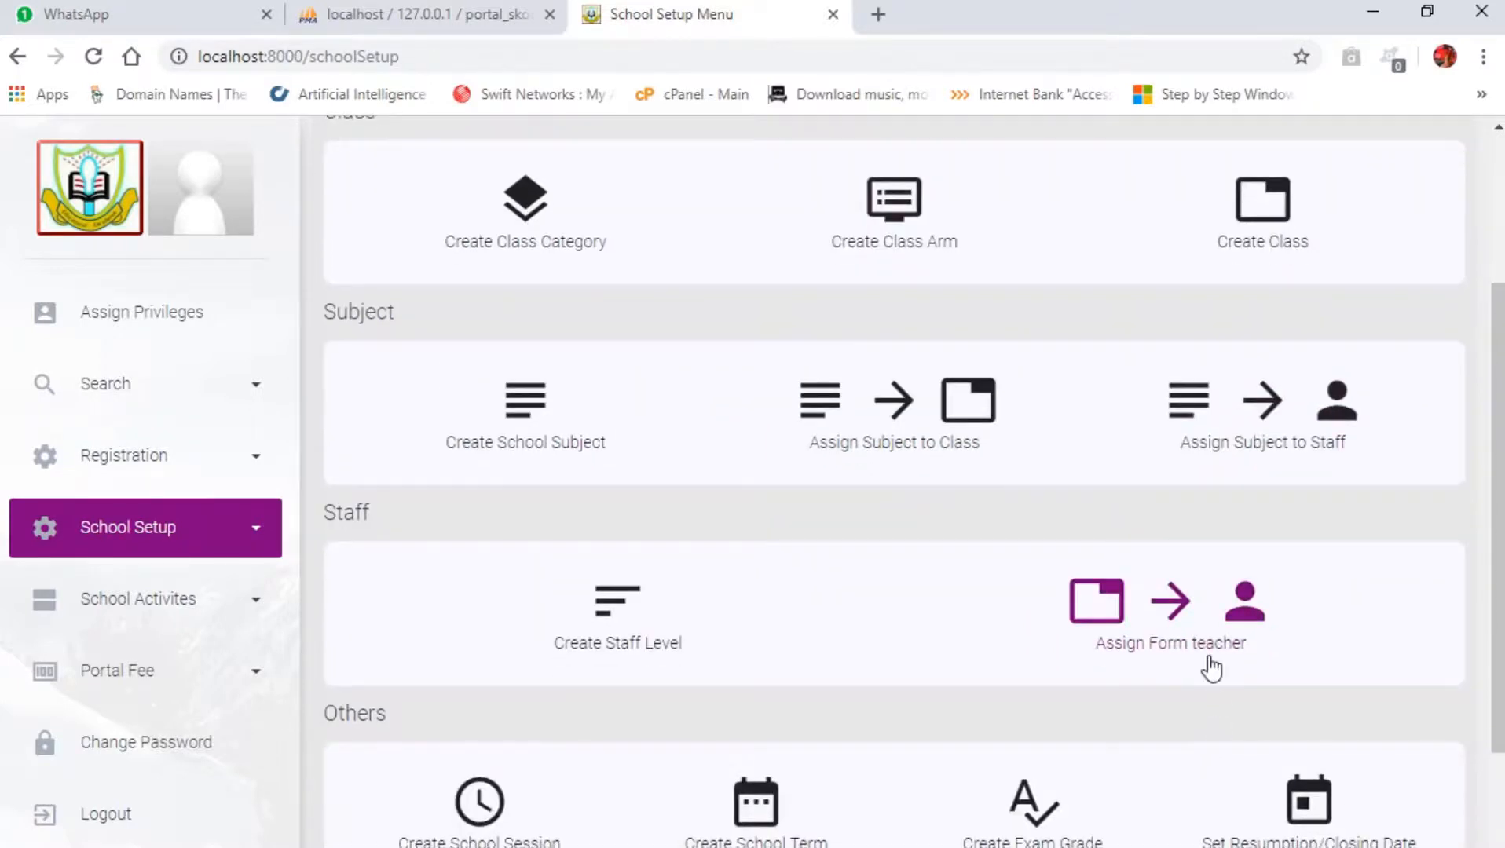
scroll(1178, 628, down, 3)
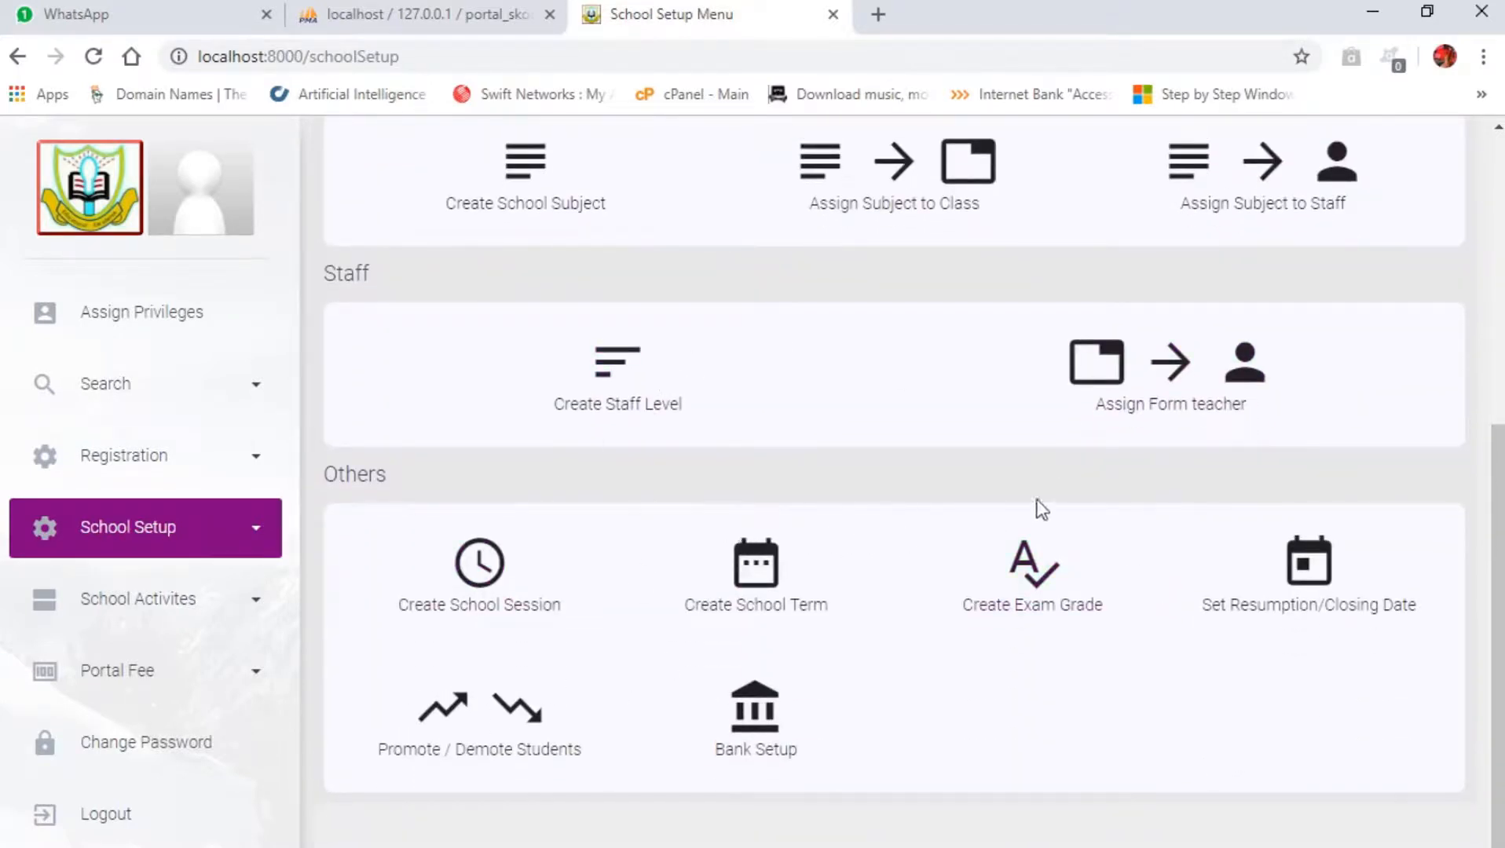
scroll(907, 598, up, 6)
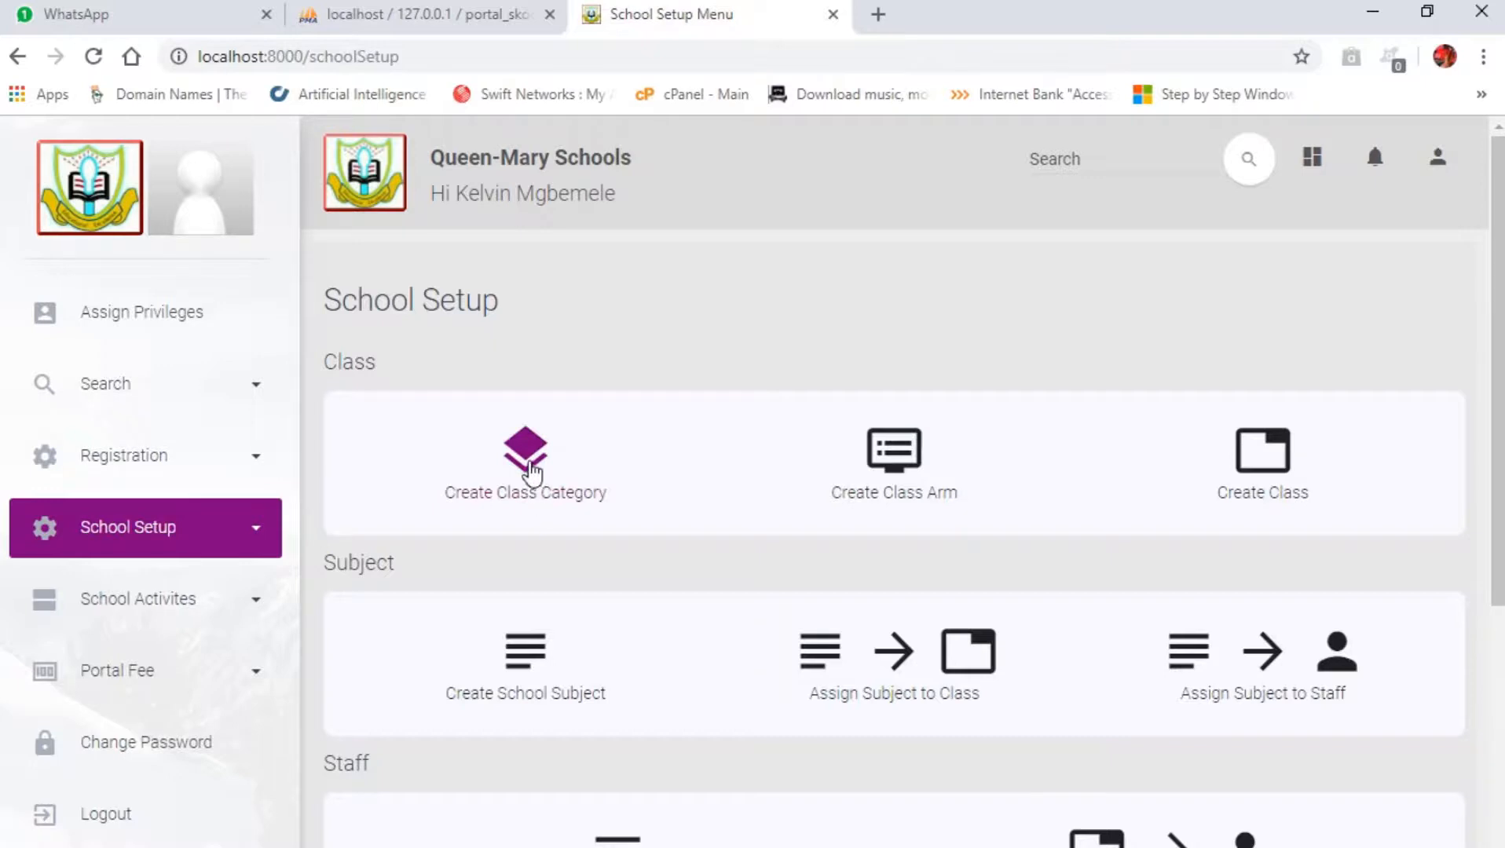
click(526, 467)
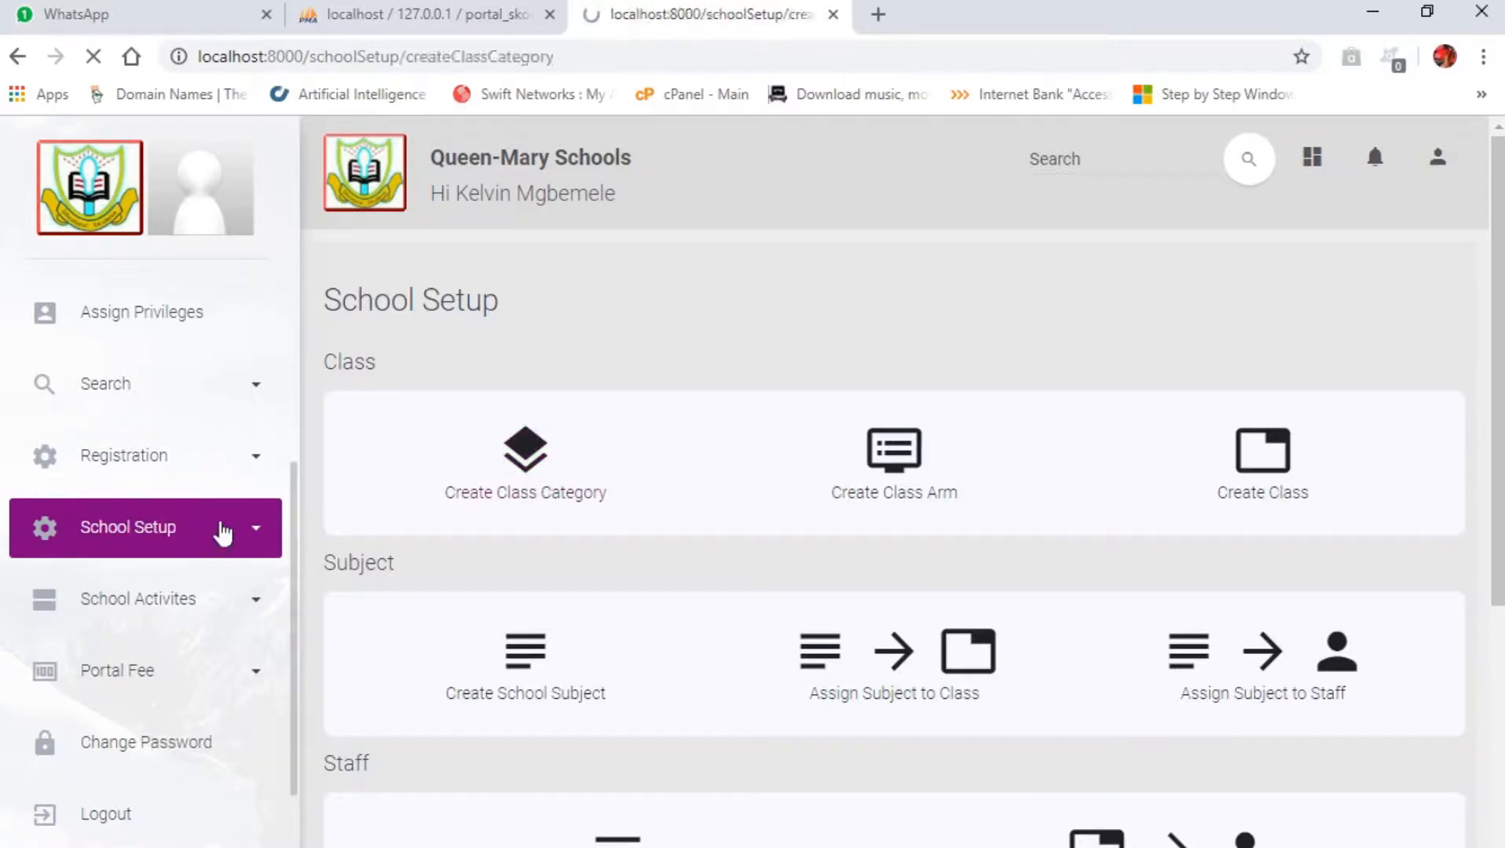
Step: Expand the School Setup navigation and open Create Class Category from there
scroll(197, 527, down, 3)
scroll(173, 581, down, 3)
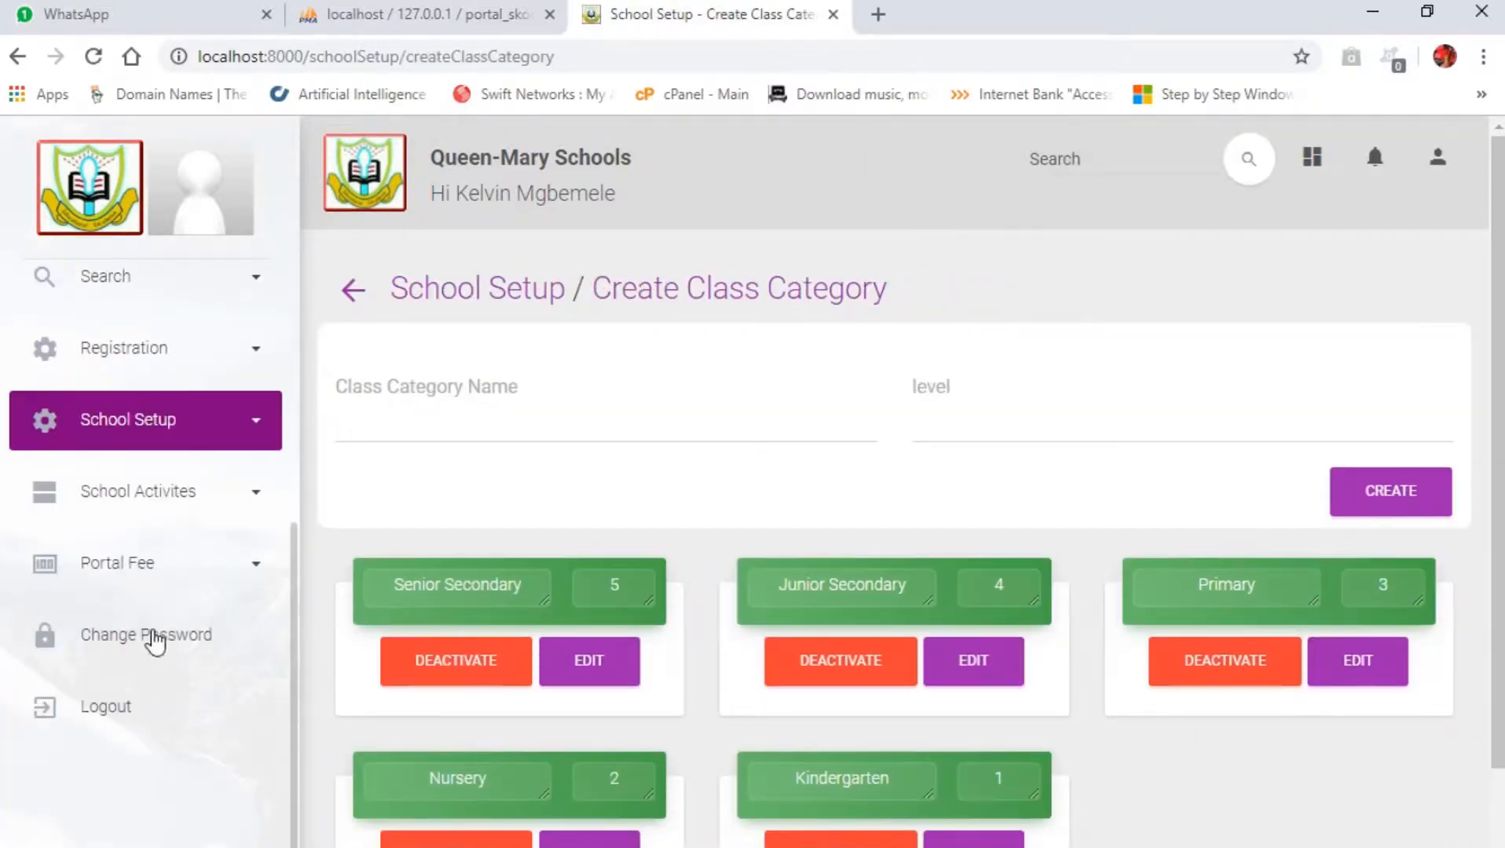
click(155, 431)
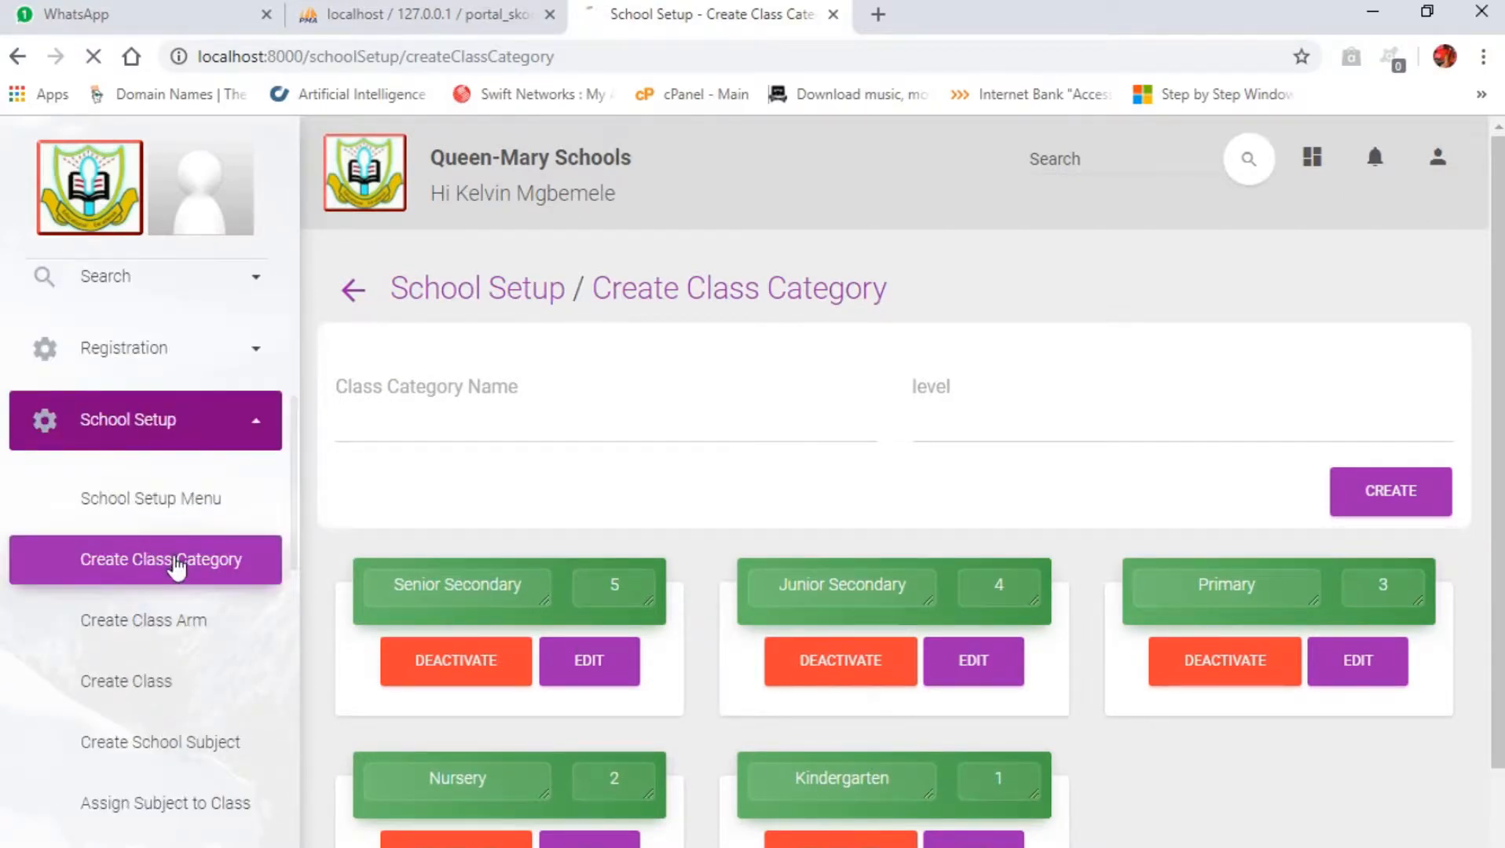
click(178, 564)
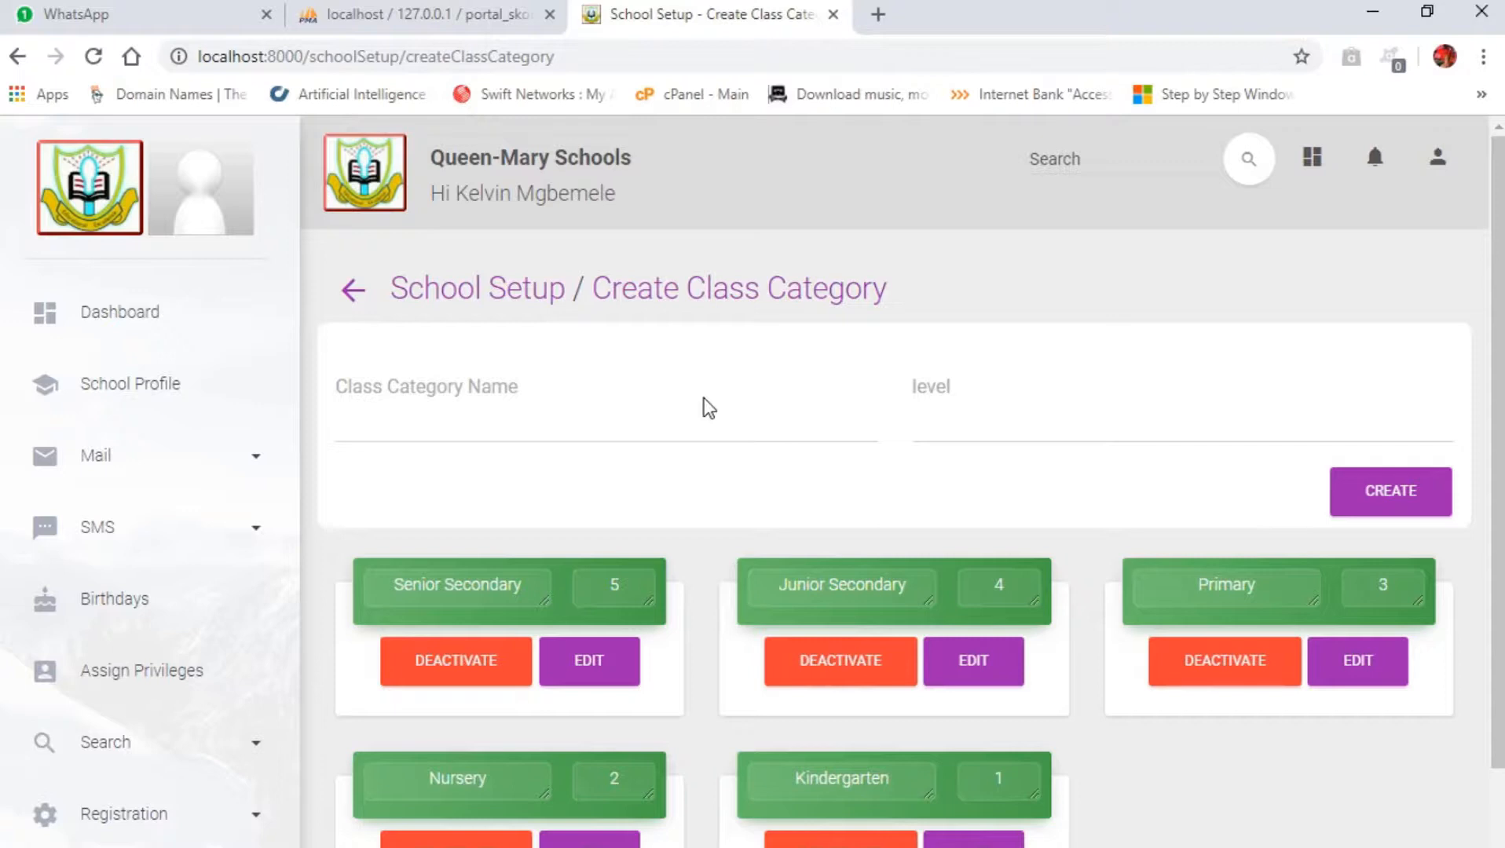
Step: Examine the existing class categories from Senior Secondary down to Kindergarten
scroll(676, 471, down, 2)
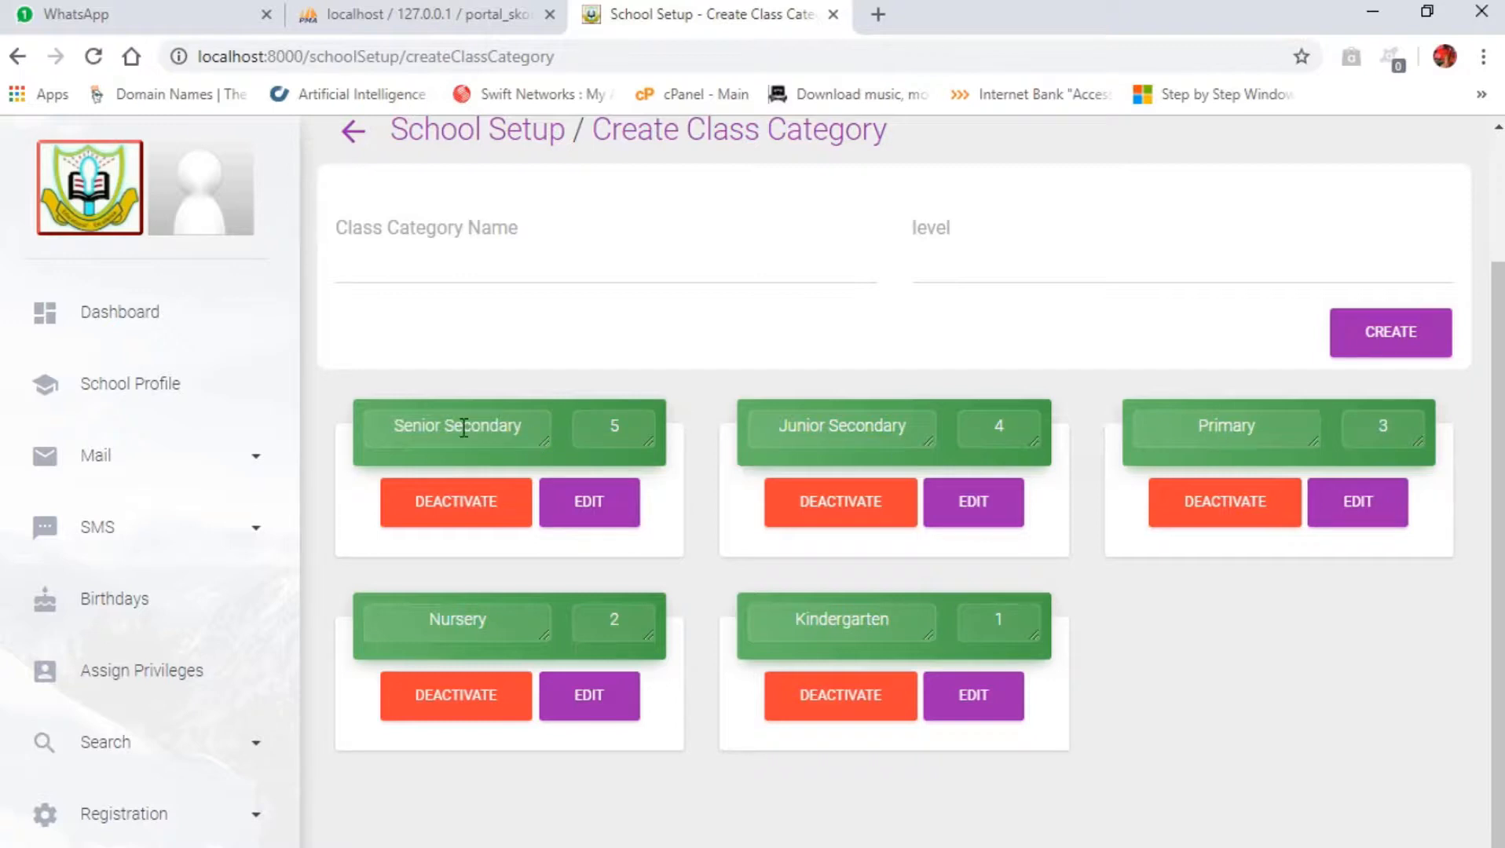
drag(777, 434, 927, 444)
click(926, 424)
double_click(1231, 428)
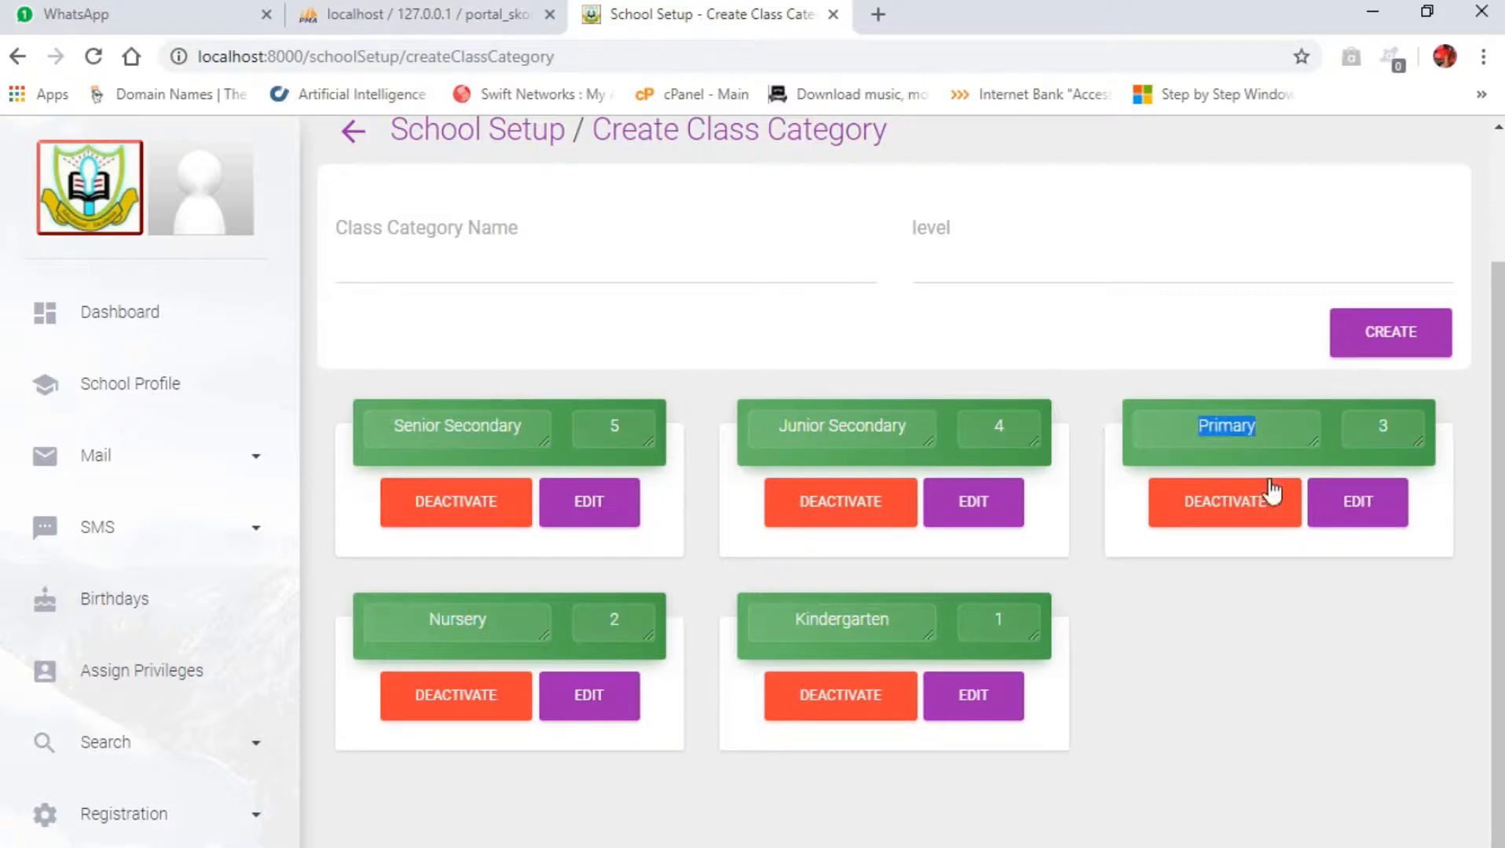
double_click(458, 619)
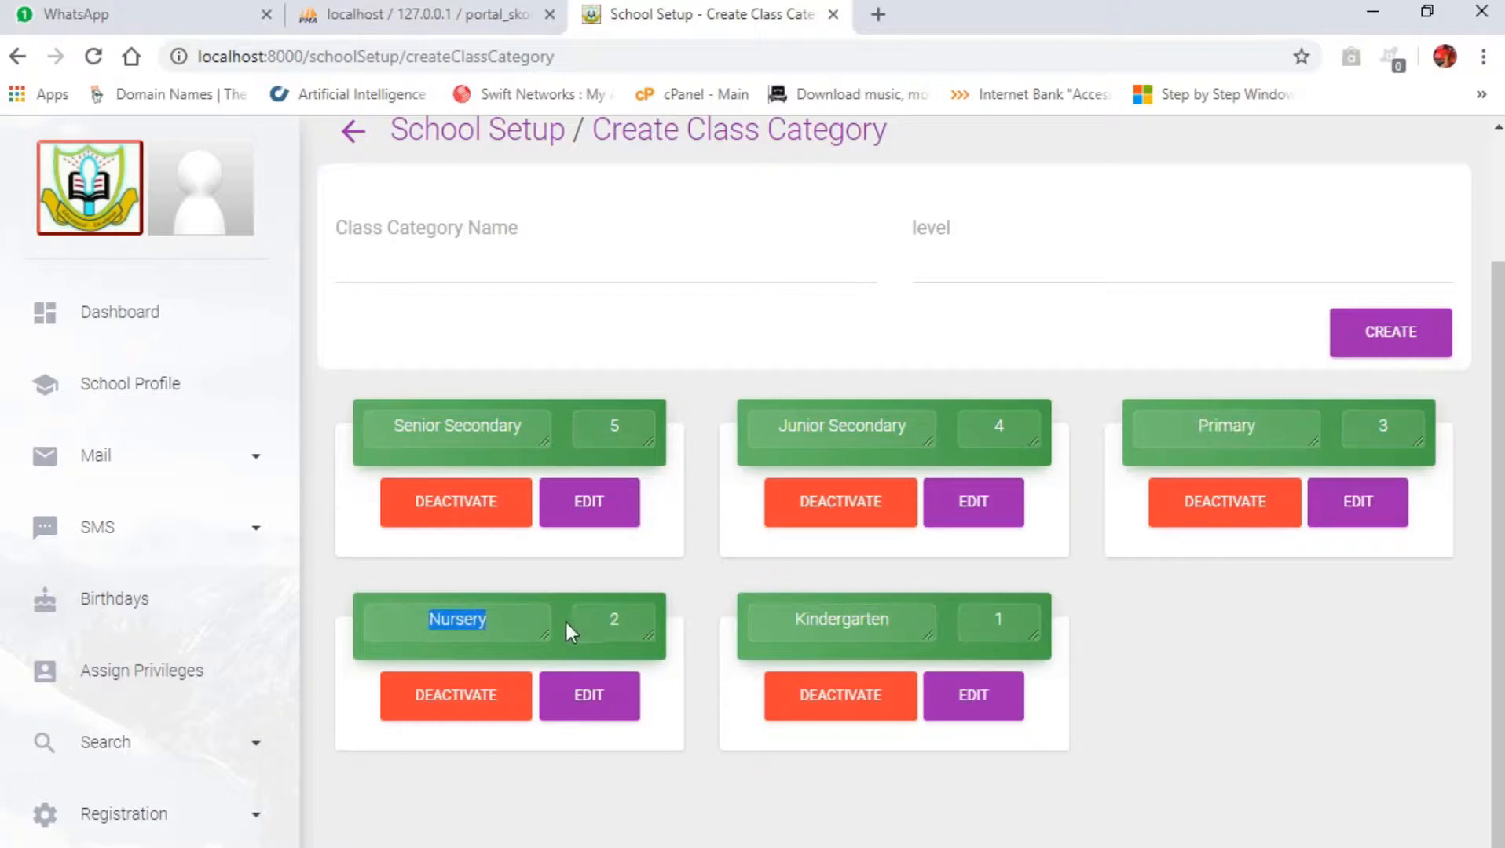
double_click(857, 624)
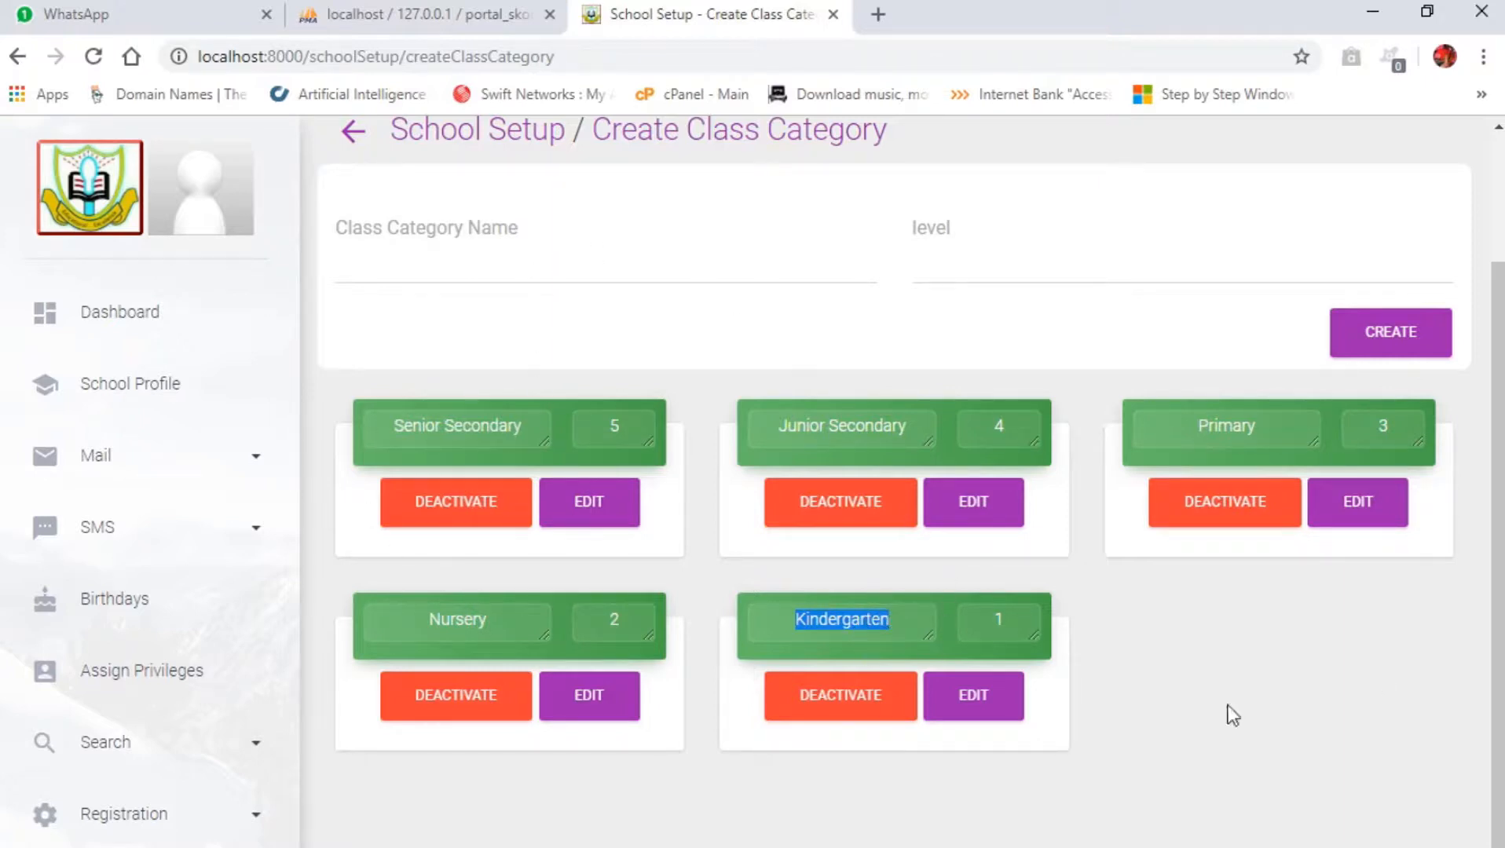
click(1195, 664)
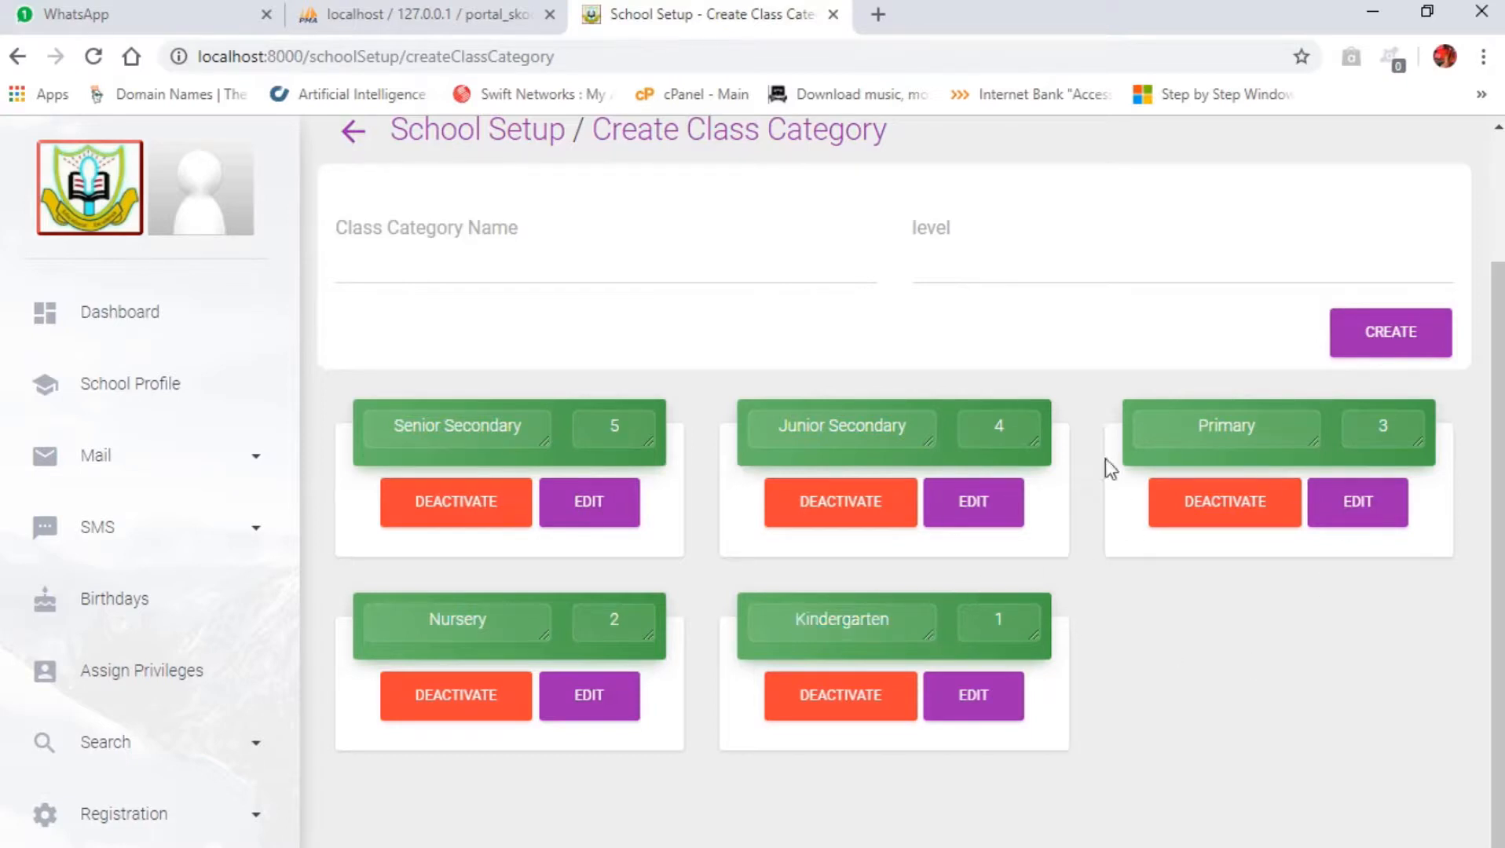
Step: Try to create a class category named Year Students with level 5
click(442, 274)
scroll(468, 409, up, 2)
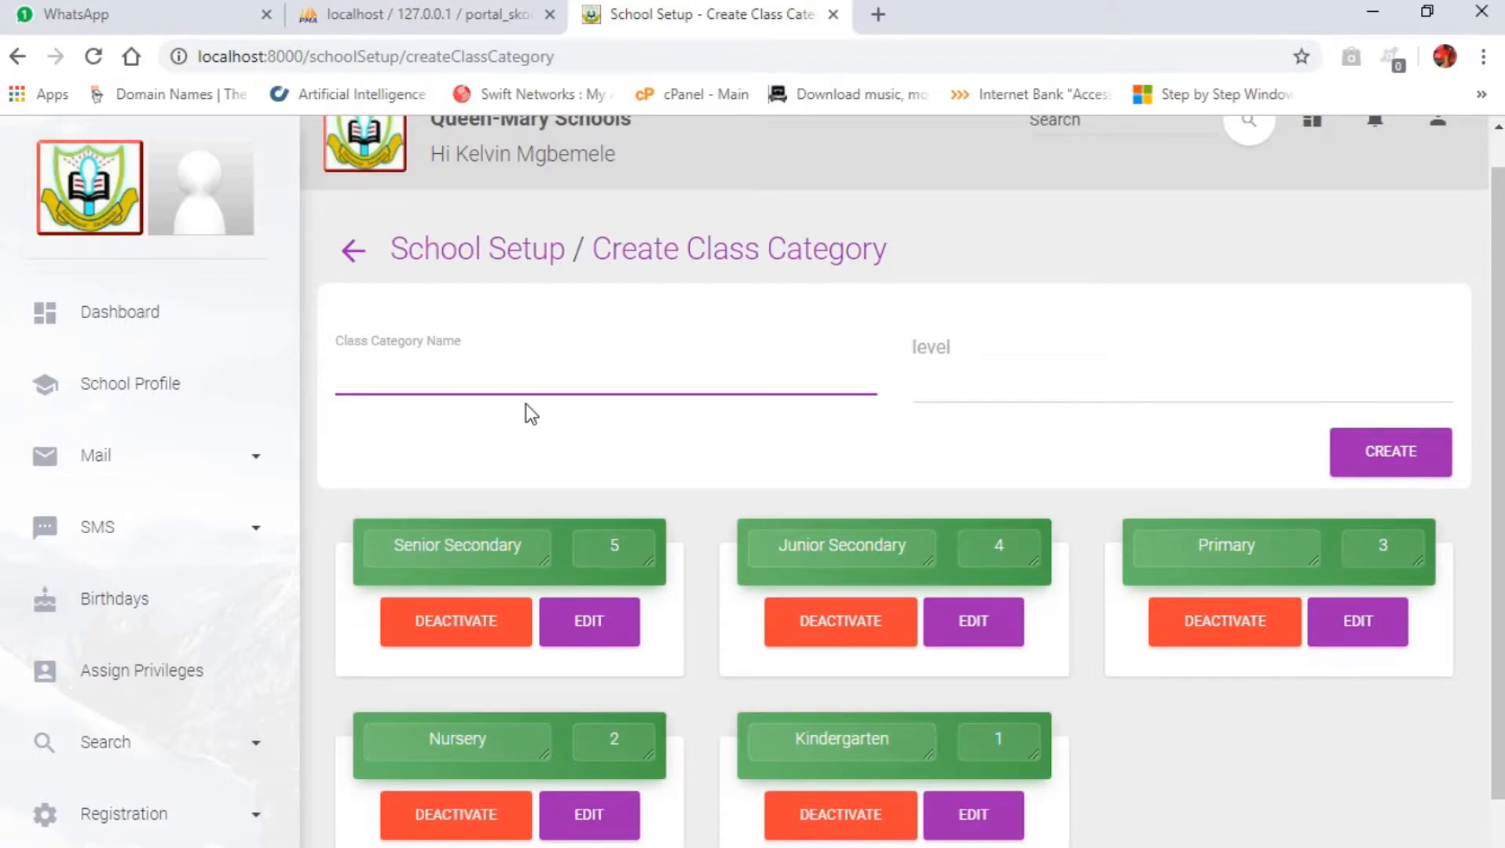
text(Year Students)
key(Tab)
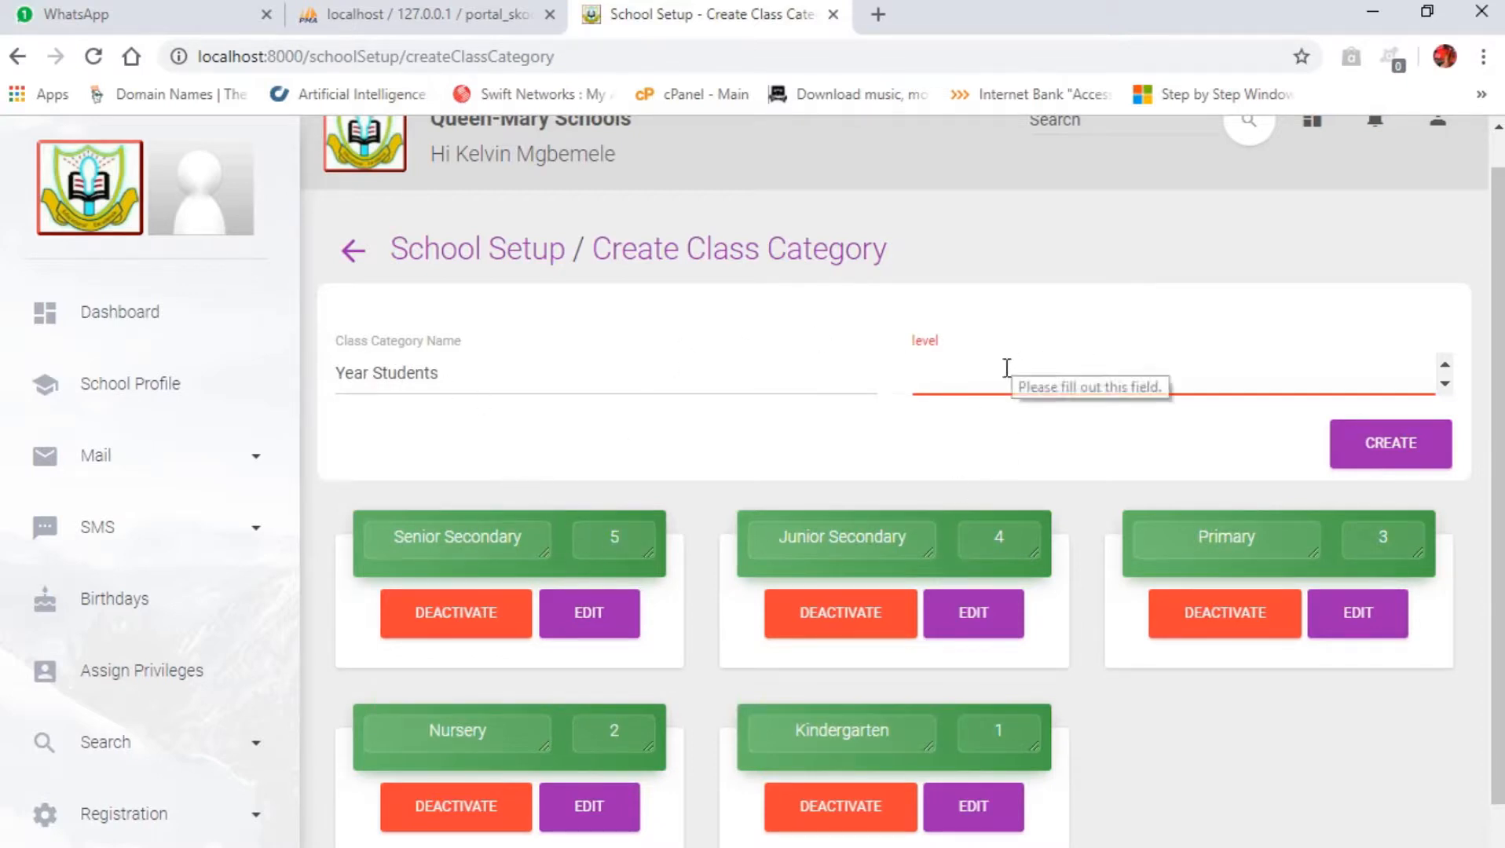
text(5)
click(1402, 450)
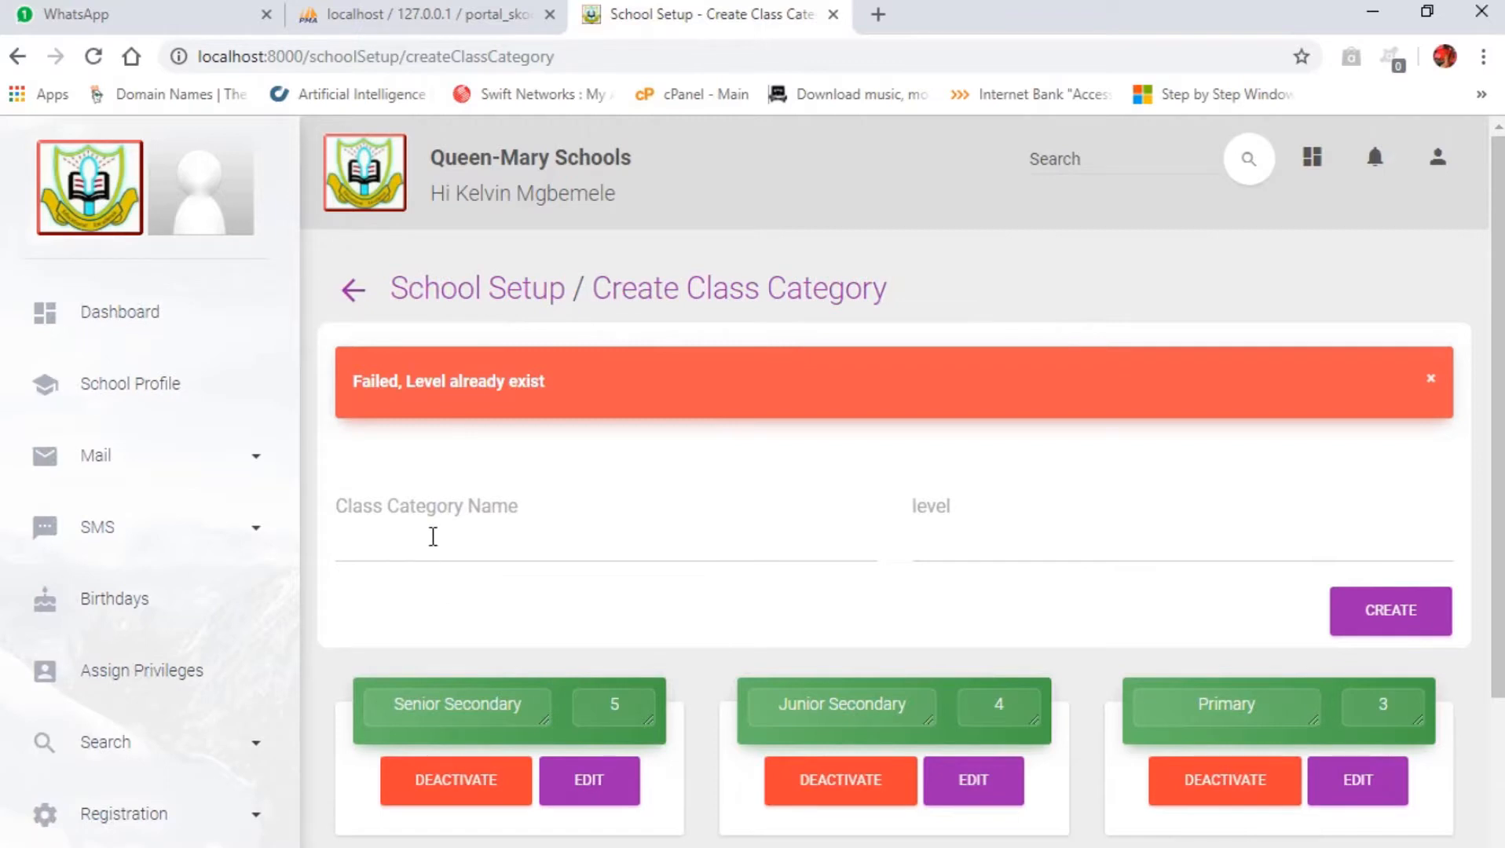
Step: Create a class category named Year Students with level 6
click(432, 537)
text(year)
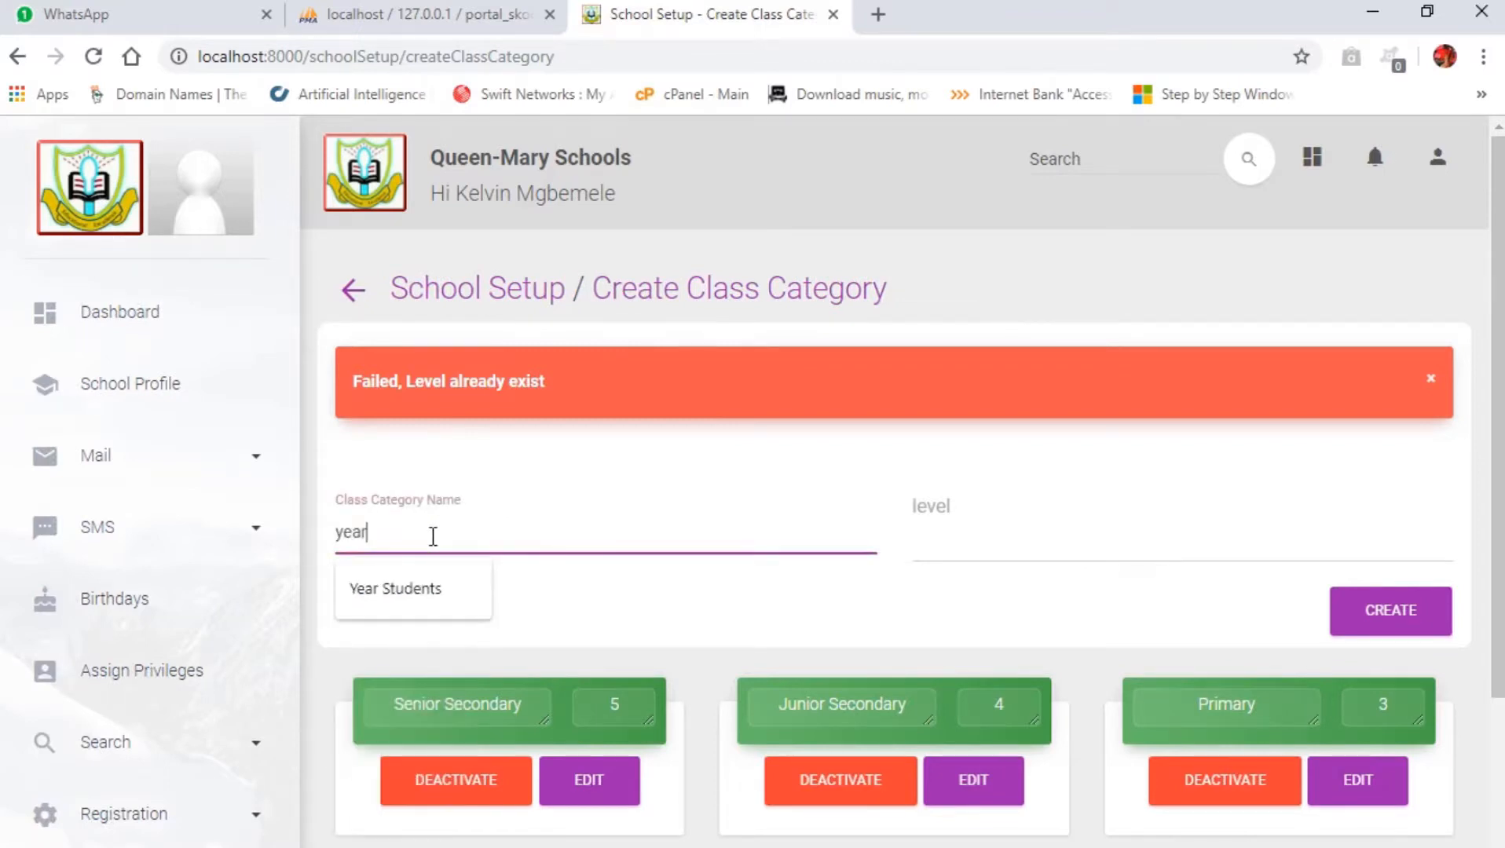
click(395, 588)
click(1035, 534)
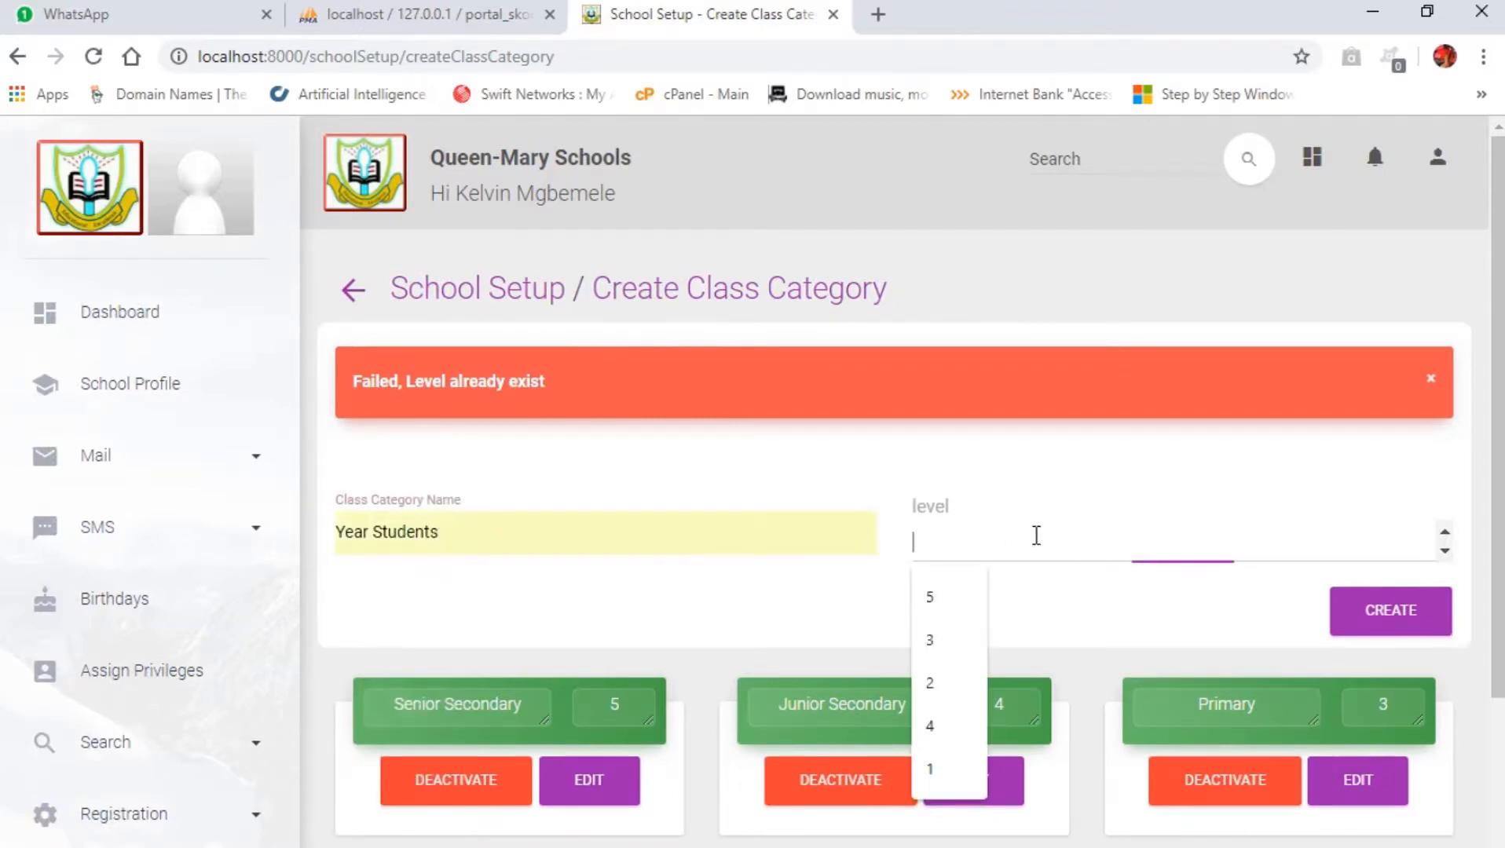
text(6)
scroll(1031, 620, down, 3)
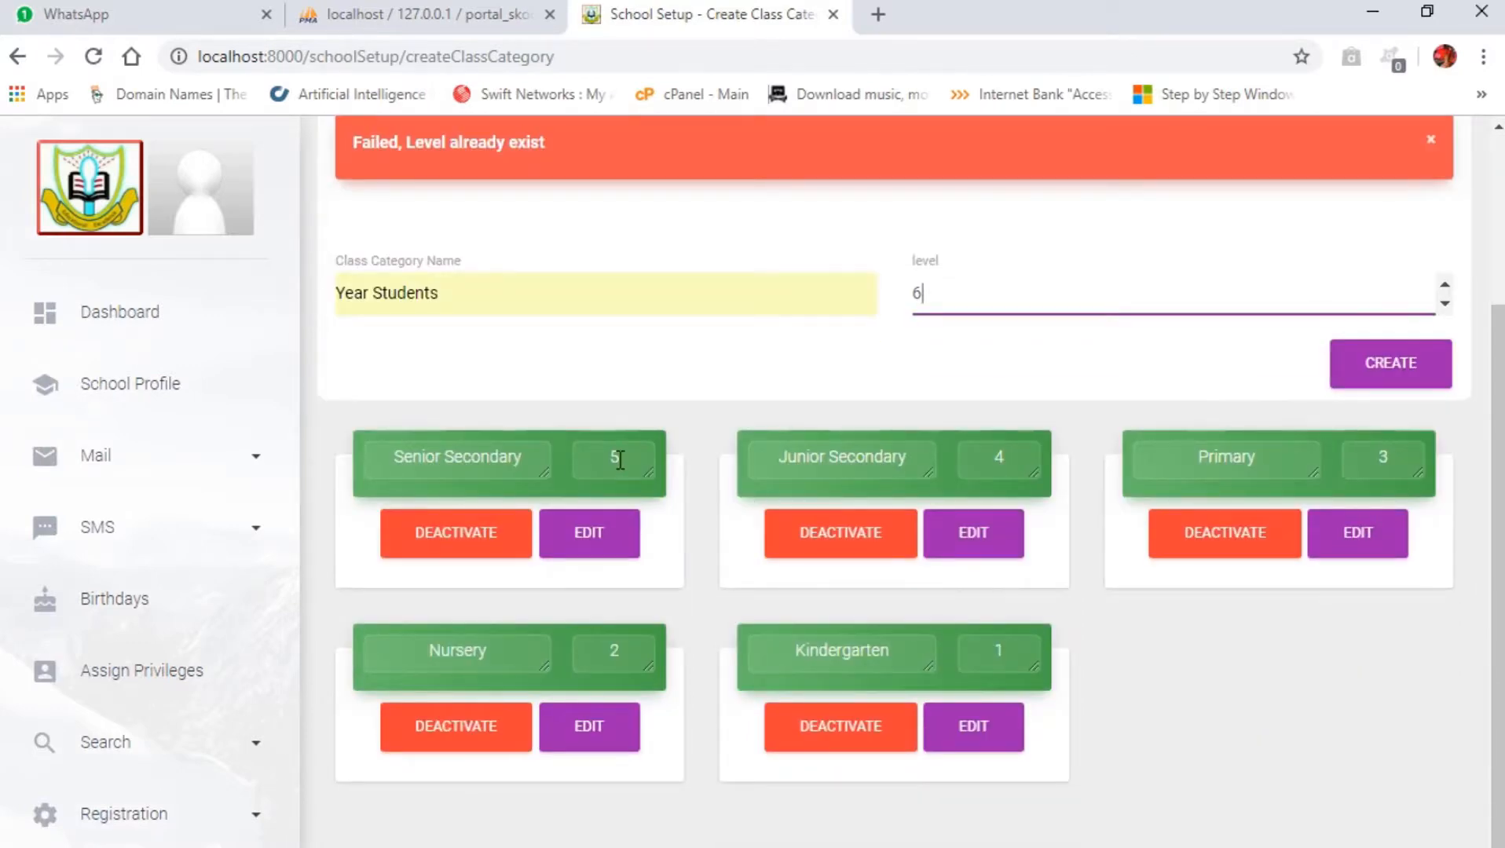
click(1383, 378)
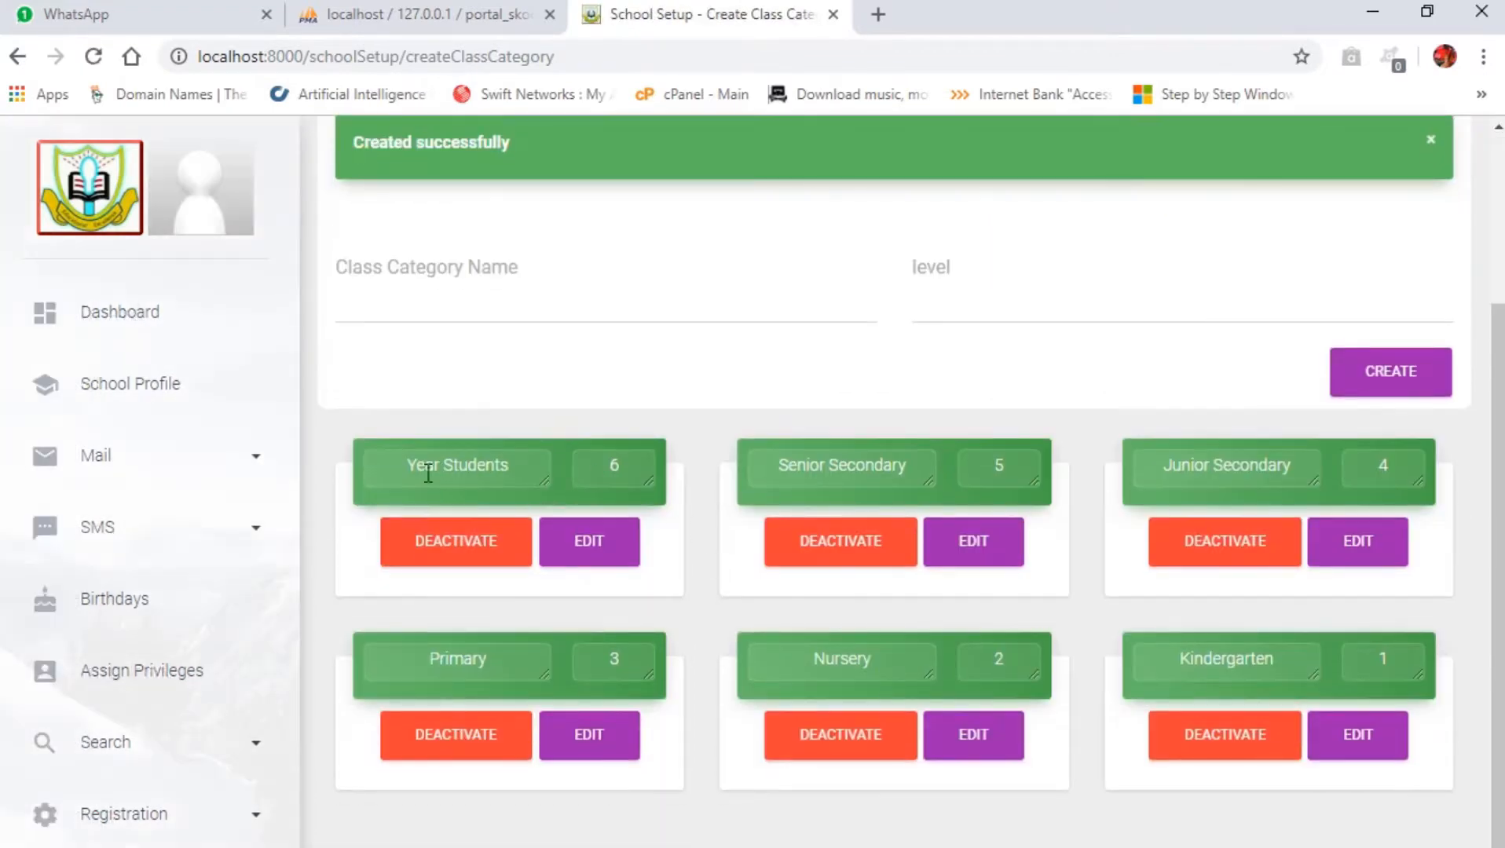
Step: Rename the Year Students class category to Higher Level and save the edit
drag(387, 471, 508, 457)
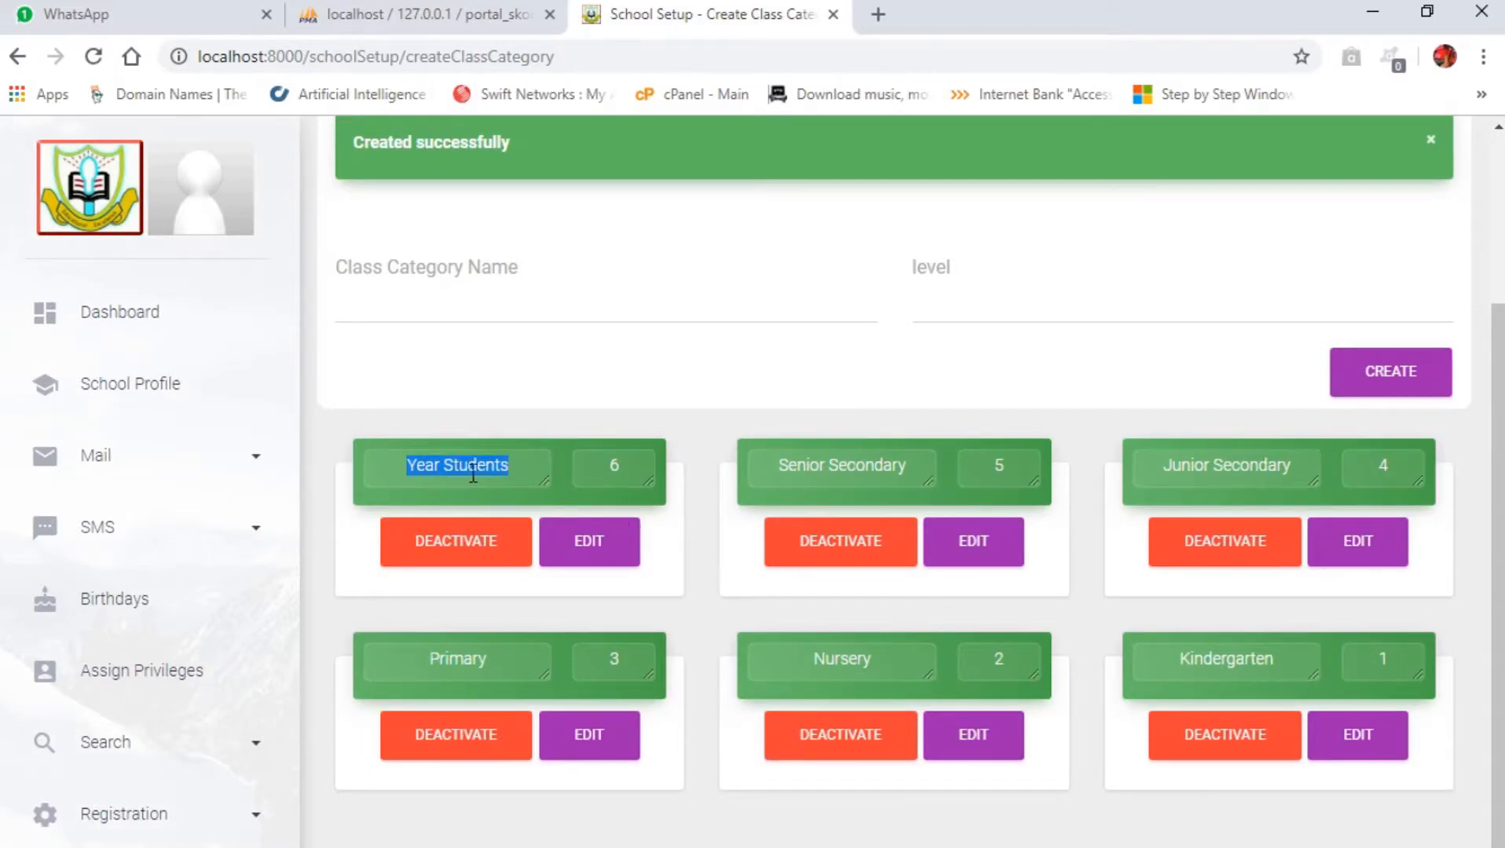
drag(523, 463, 383, 475)
text(Higher Lev)
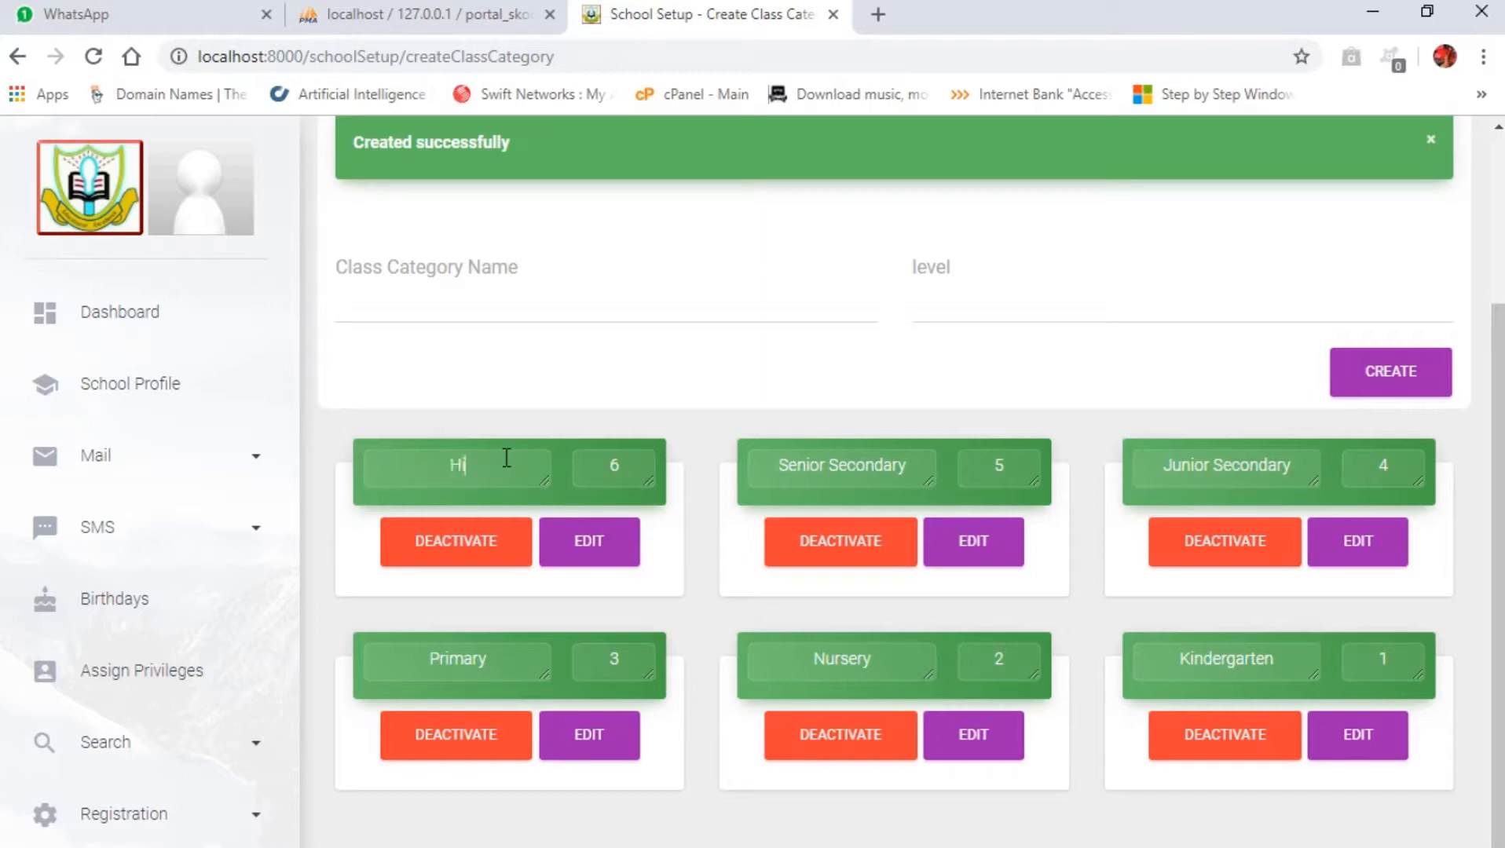
text(el)
click(603, 552)
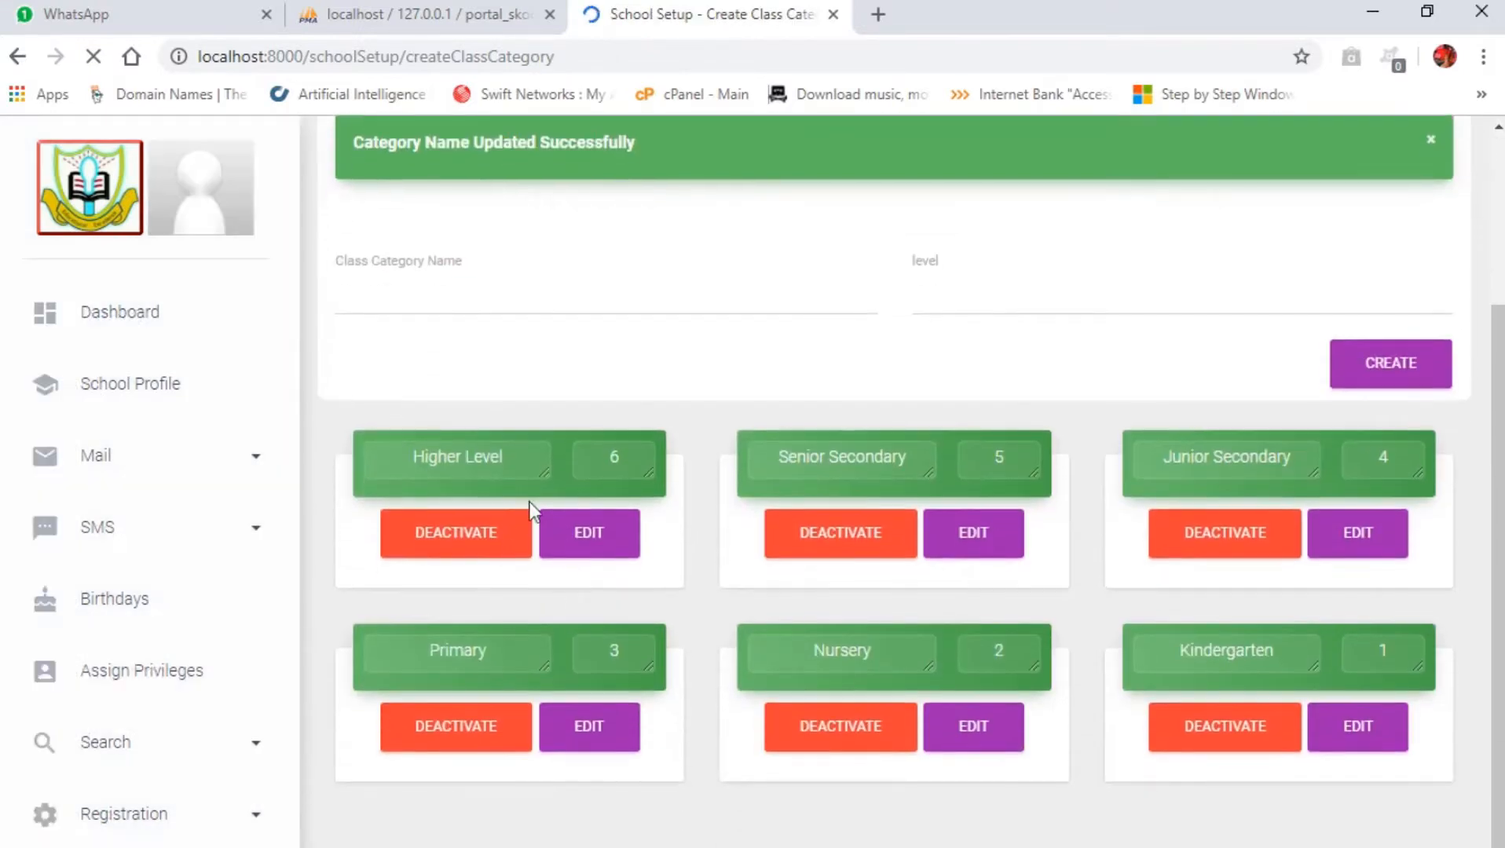
drag(508, 466, 341, 458)
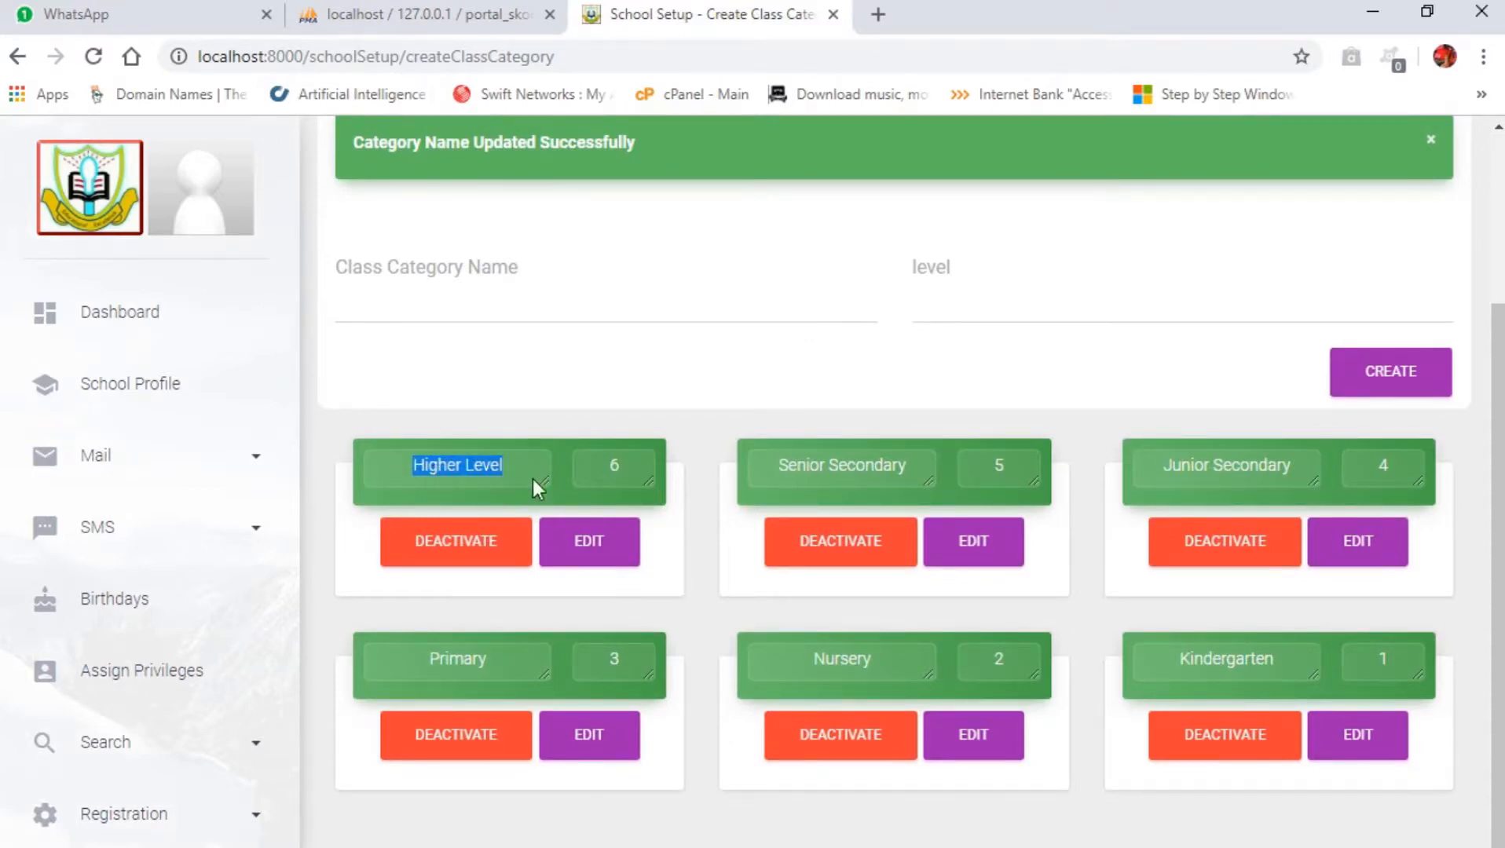
Step: Try to change the Senior Secondary category's level to 4
drag(1013, 471, 950, 467)
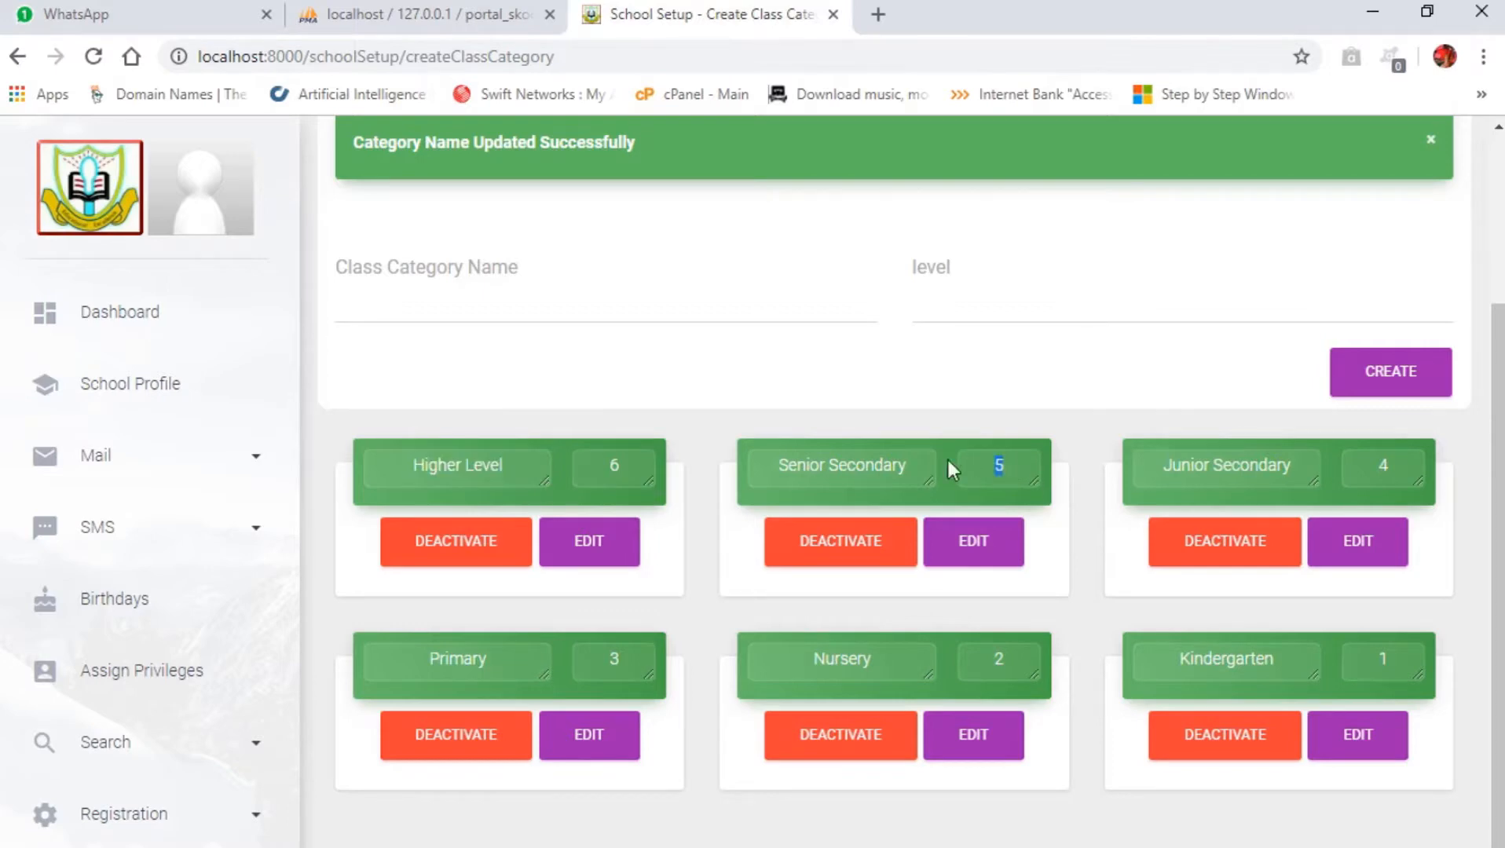
click(1229, 475)
drag(1009, 468, 930, 472)
text(4)
click(976, 553)
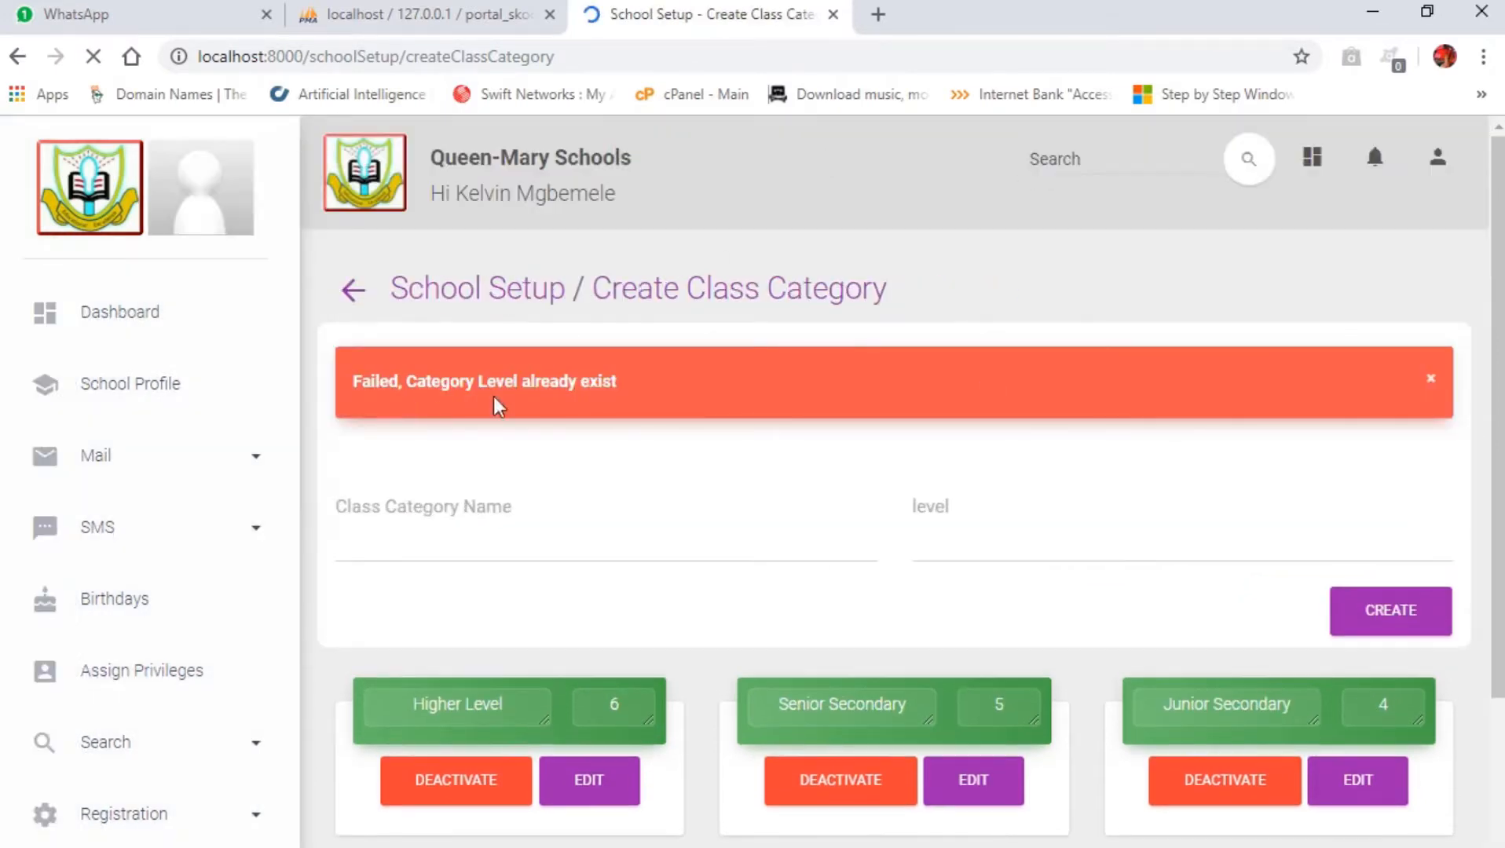
Step: Set the Senior Secondary category's level to 0 and save the edit
scroll(880, 577, down, 3)
drag(1377, 466, 1398, 464)
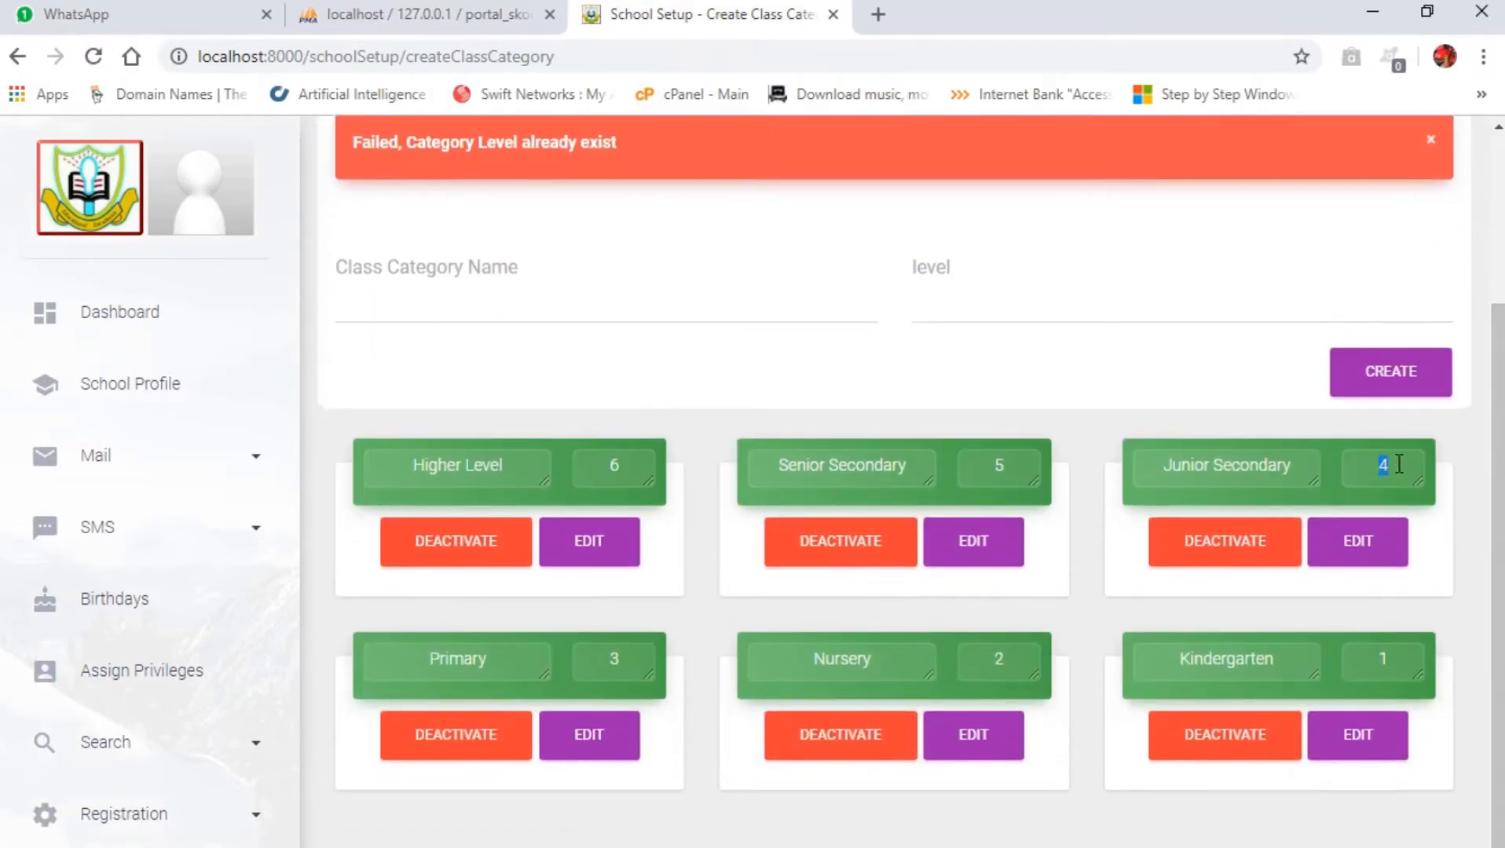
drag(1015, 468, 959, 473)
text(0)
click(973, 549)
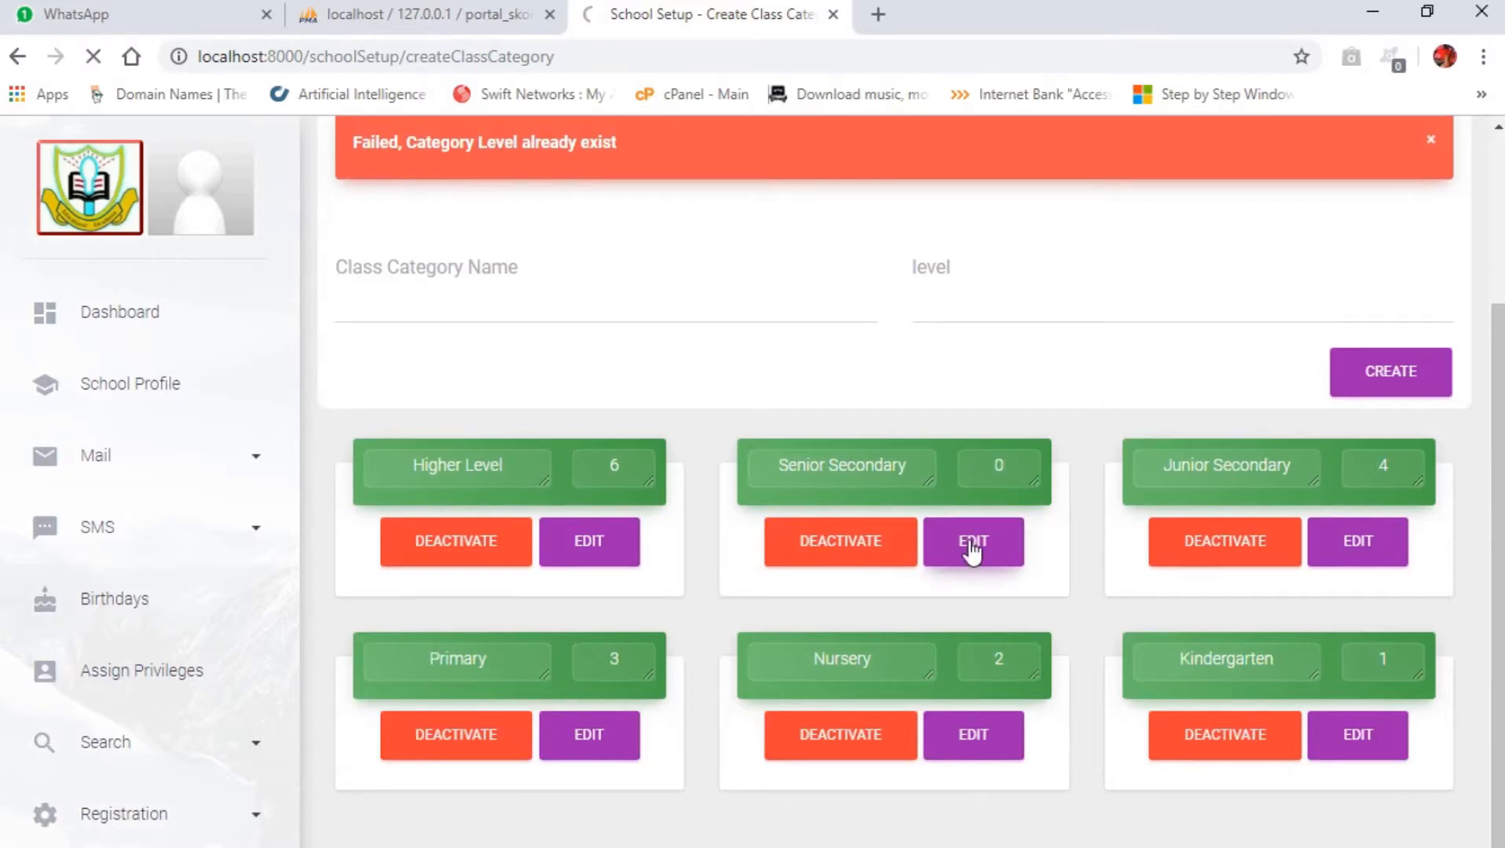
Step: Set the Junior Secondary category's level to 5 and save the edit
scroll(1170, 539, down, 3)
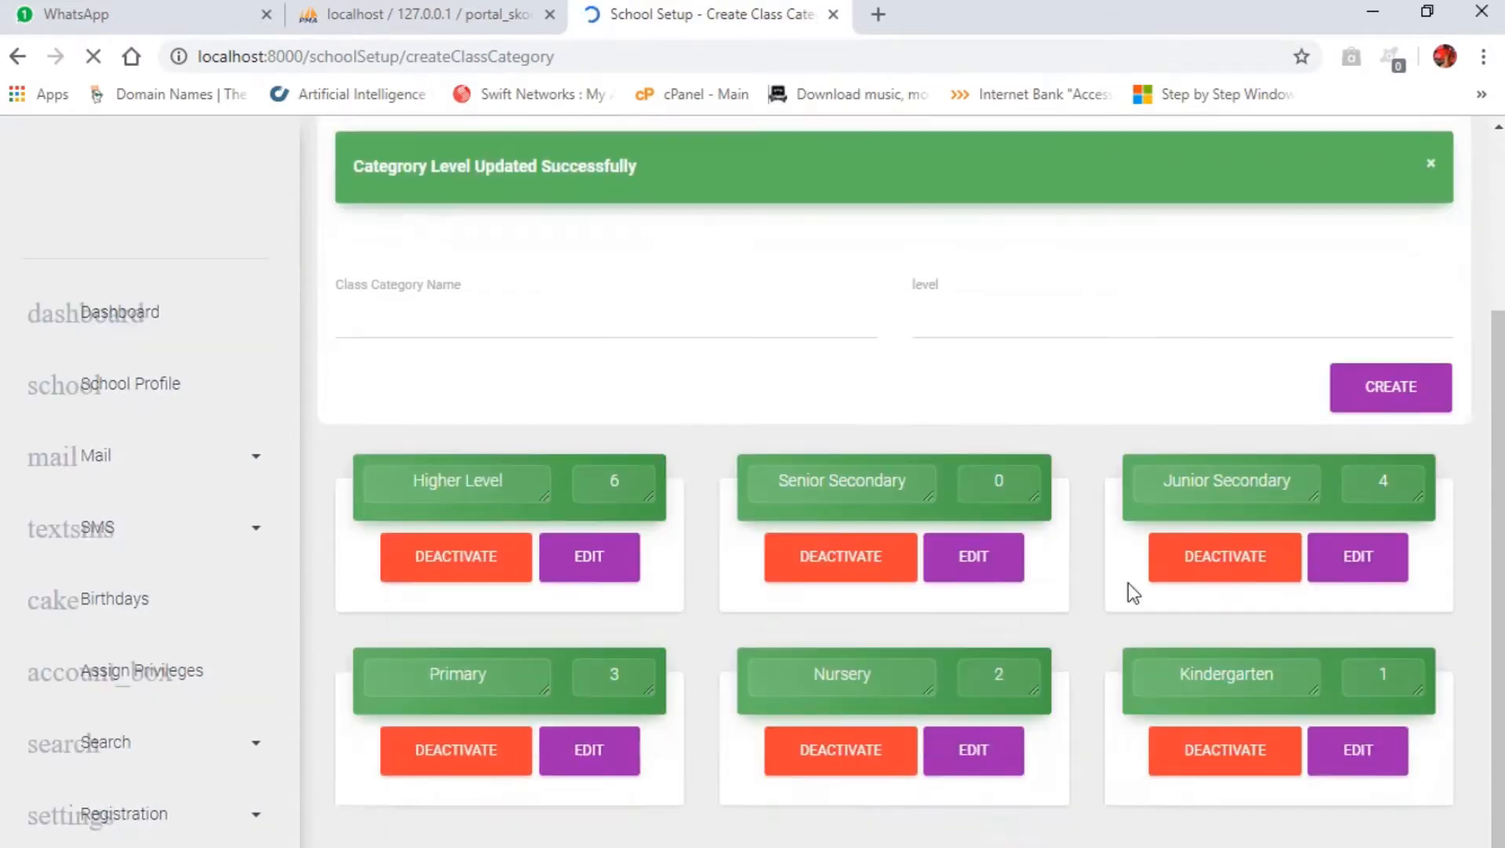
text(5)
click(1361, 519)
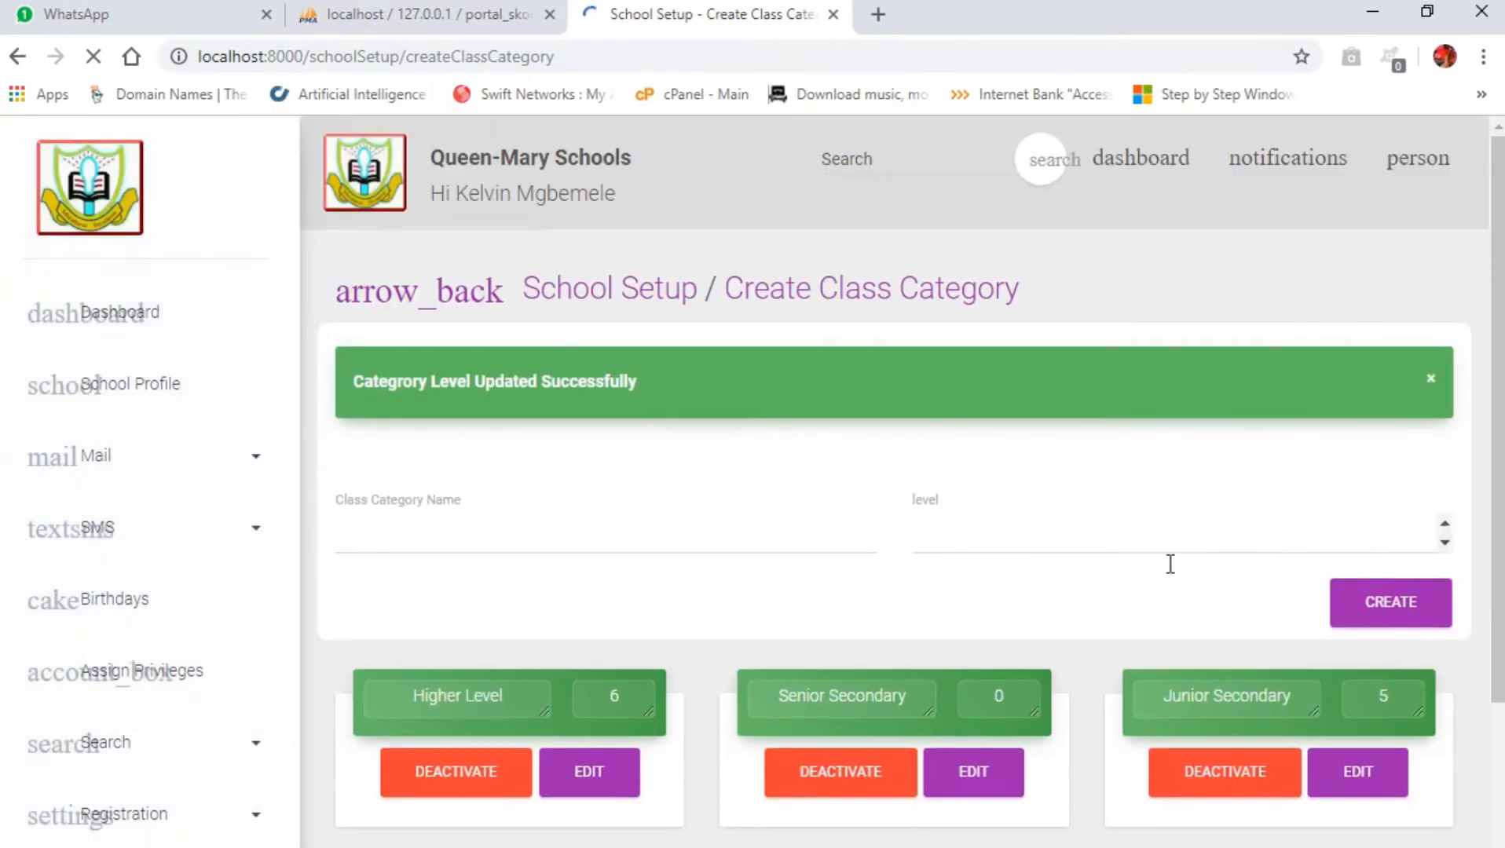
Step: Set the Senior Secondary category's level to 4 and save the edit
drag(978, 709, 1037, 701)
text(4)
click(981, 791)
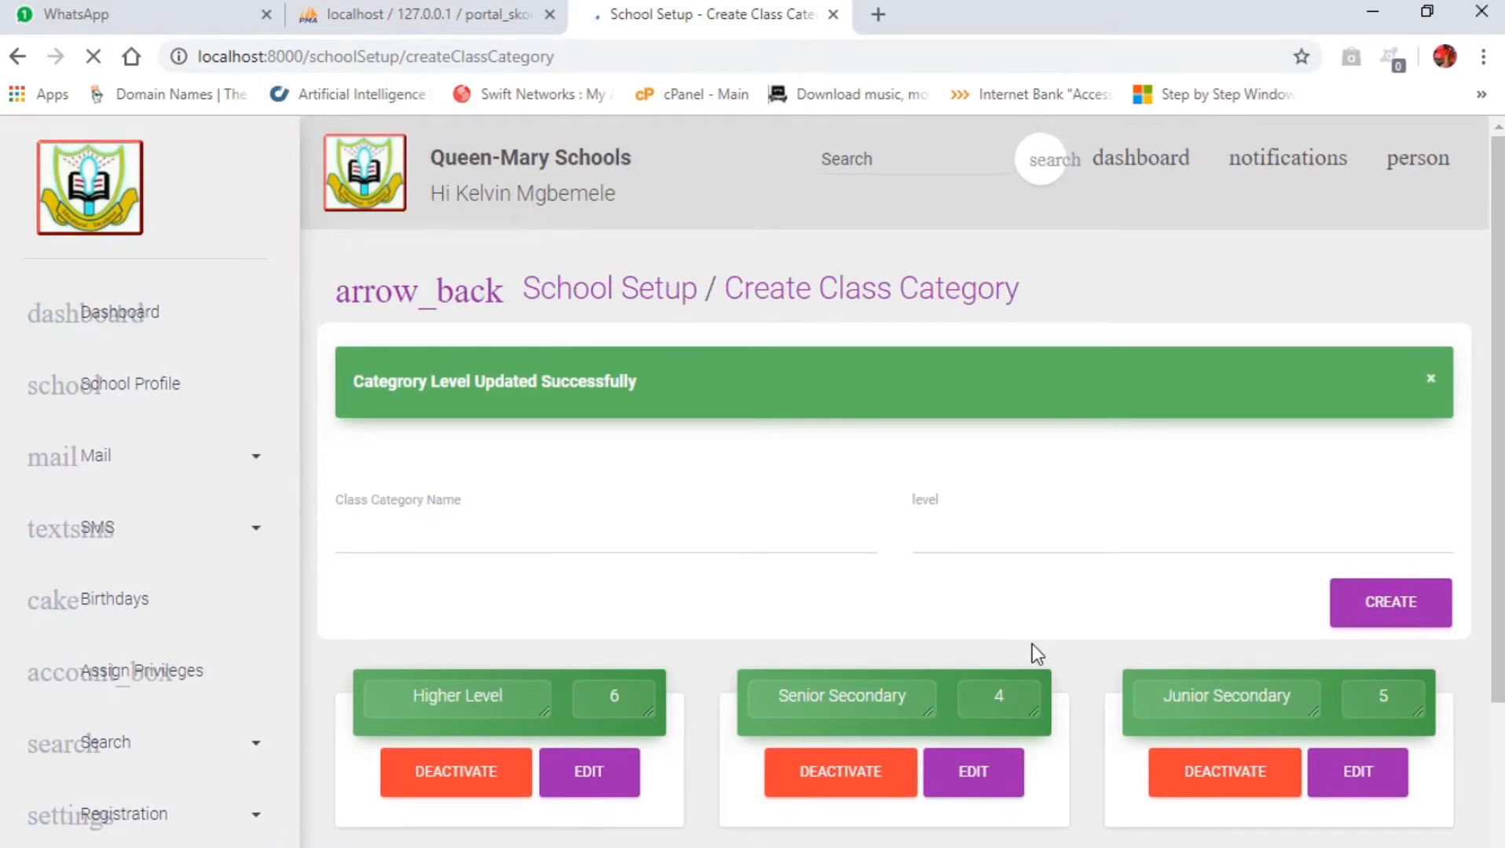
scroll(1031, 644, down, 3)
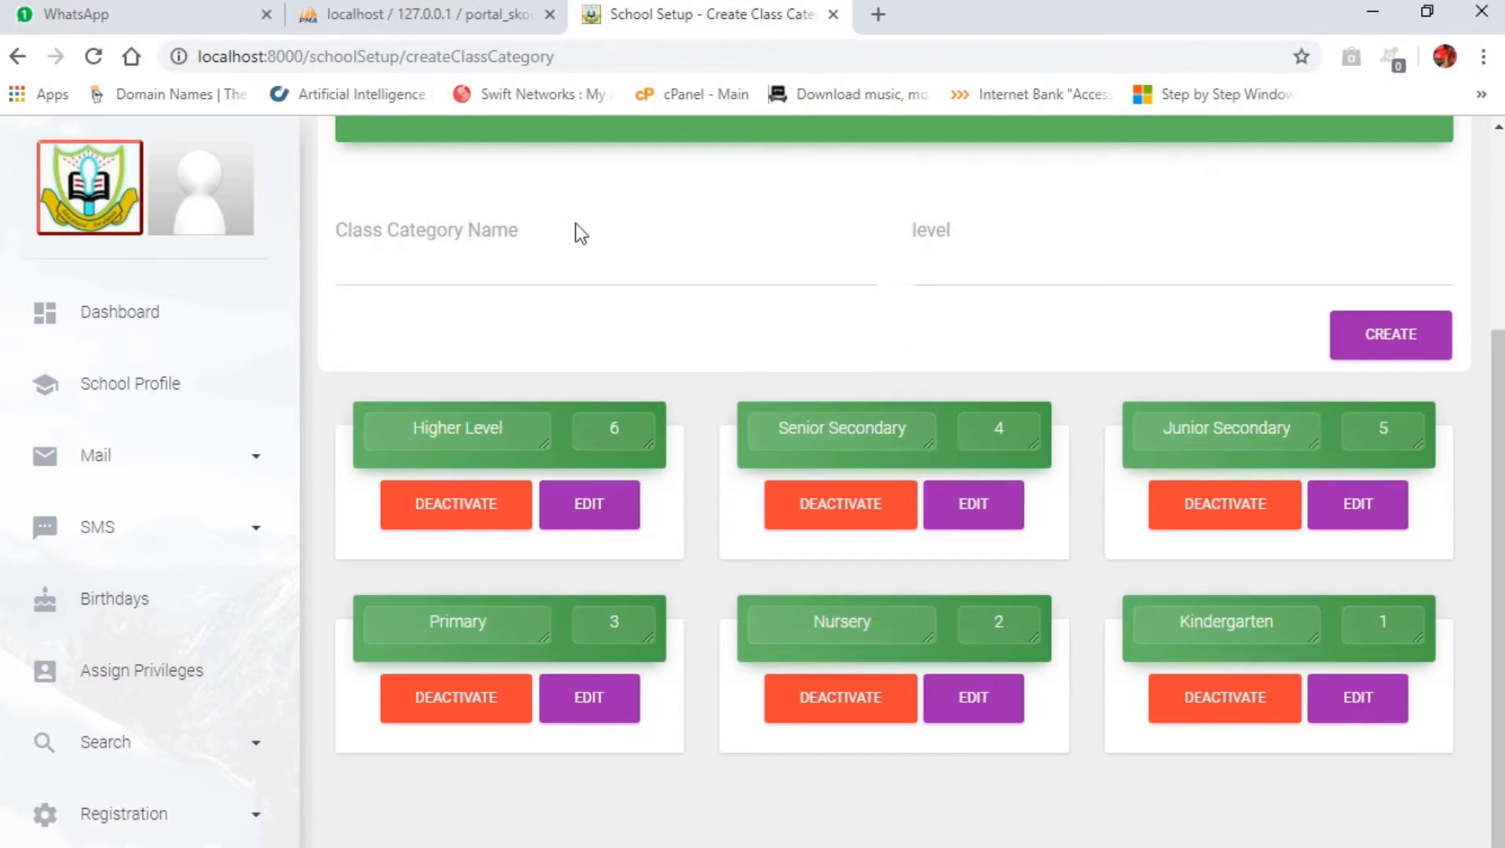
scroll(578, 234, up, 2)
drag(590, 247, 968, 260)
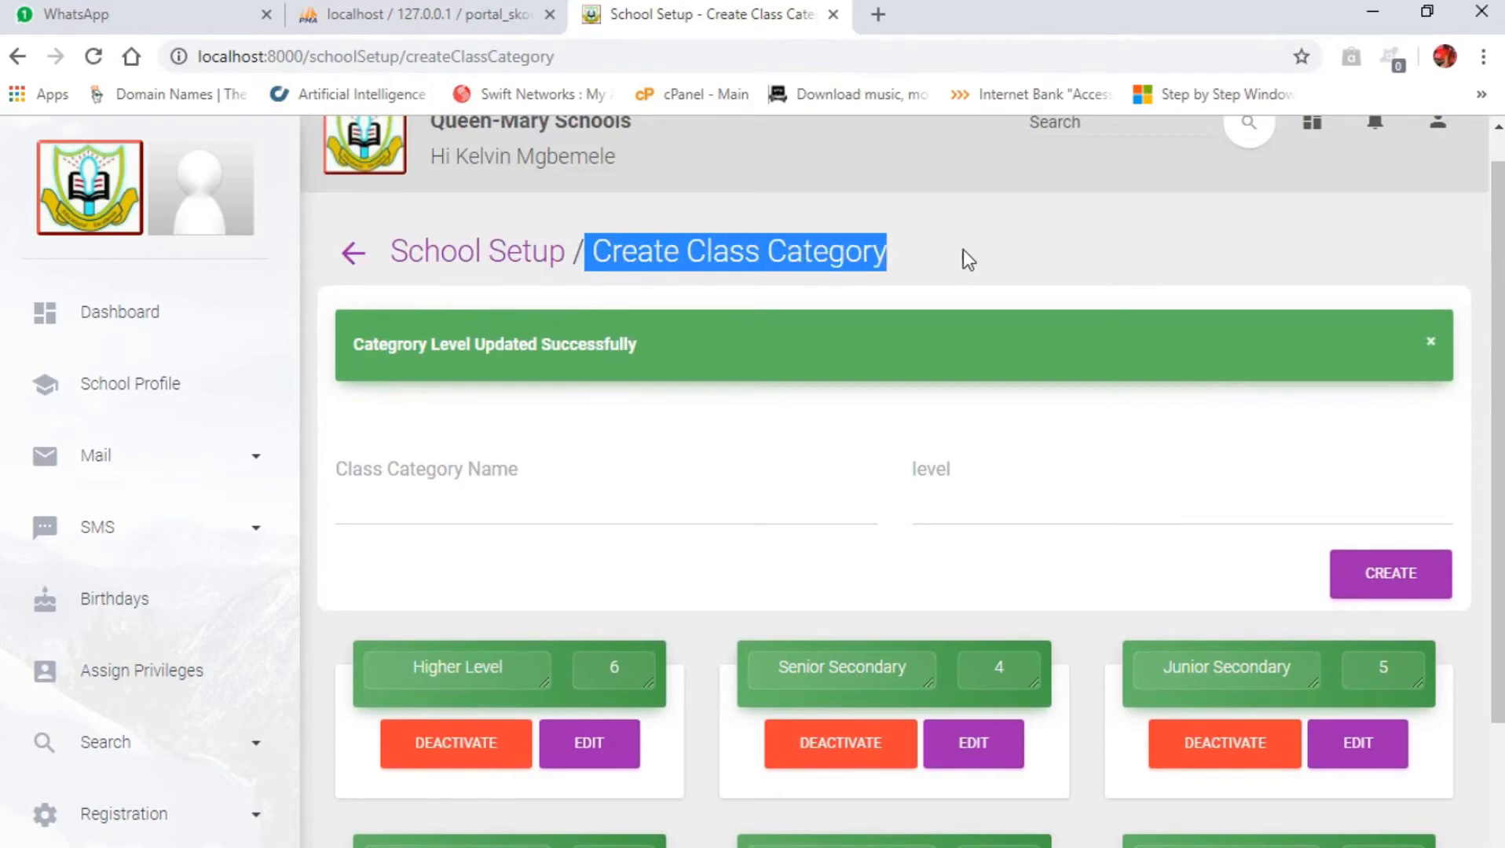
click(879, 282)
scroll(857, 393, down, 3)
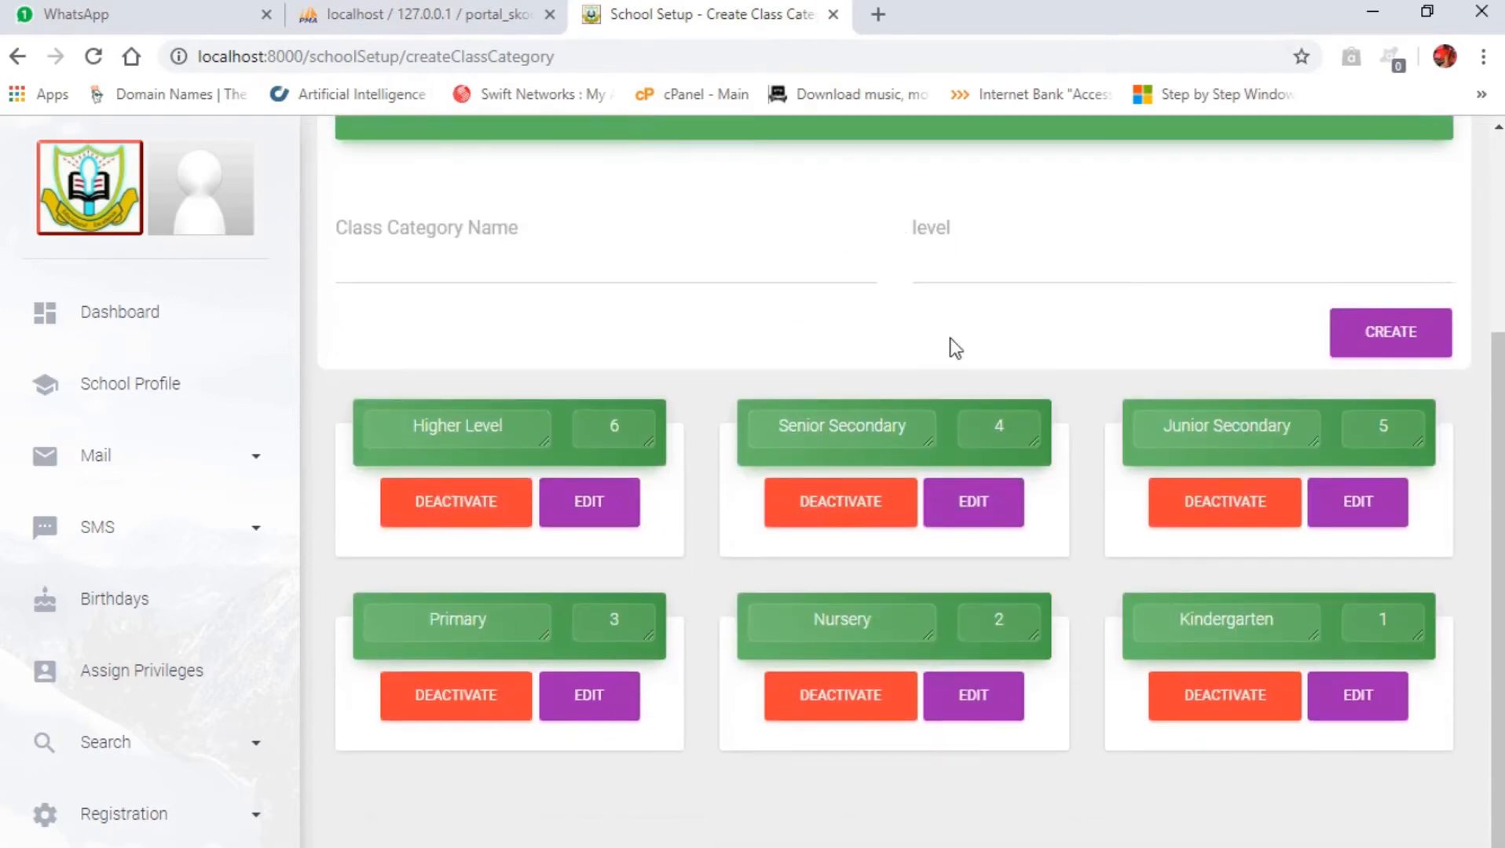
Step: Set the Senior Secondary category's level back to 0 and save the edit
drag(1001, 423, 926, 433)
text(0)
click(993, 504)
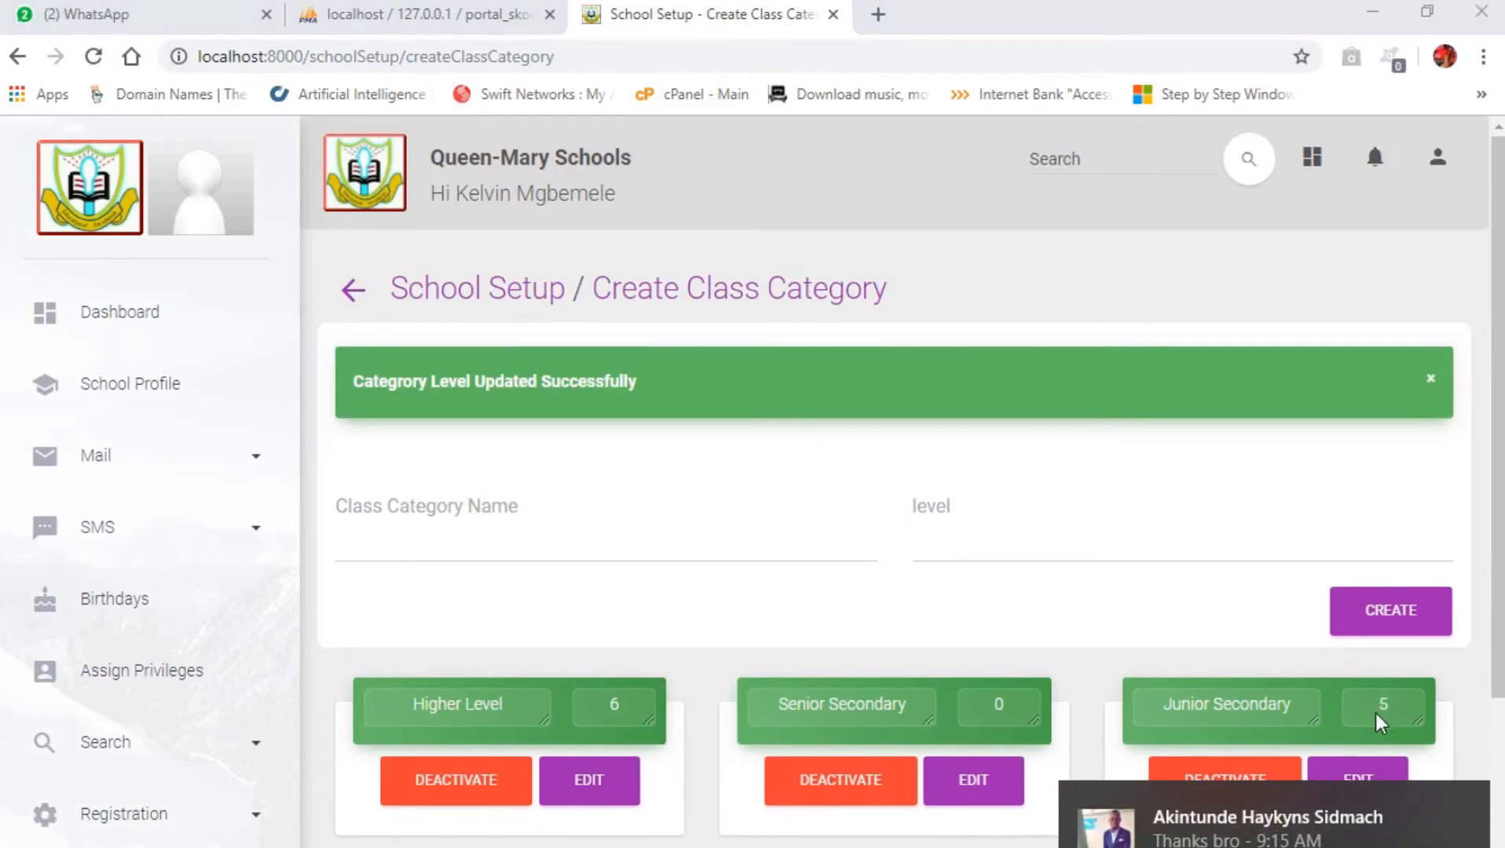
Step: Set the Junior Secondary category's level to 4 and save the edit
scroll(1384, 675, down, 3)
double_click(1392, 425)
text(4)
click(1356, 511)
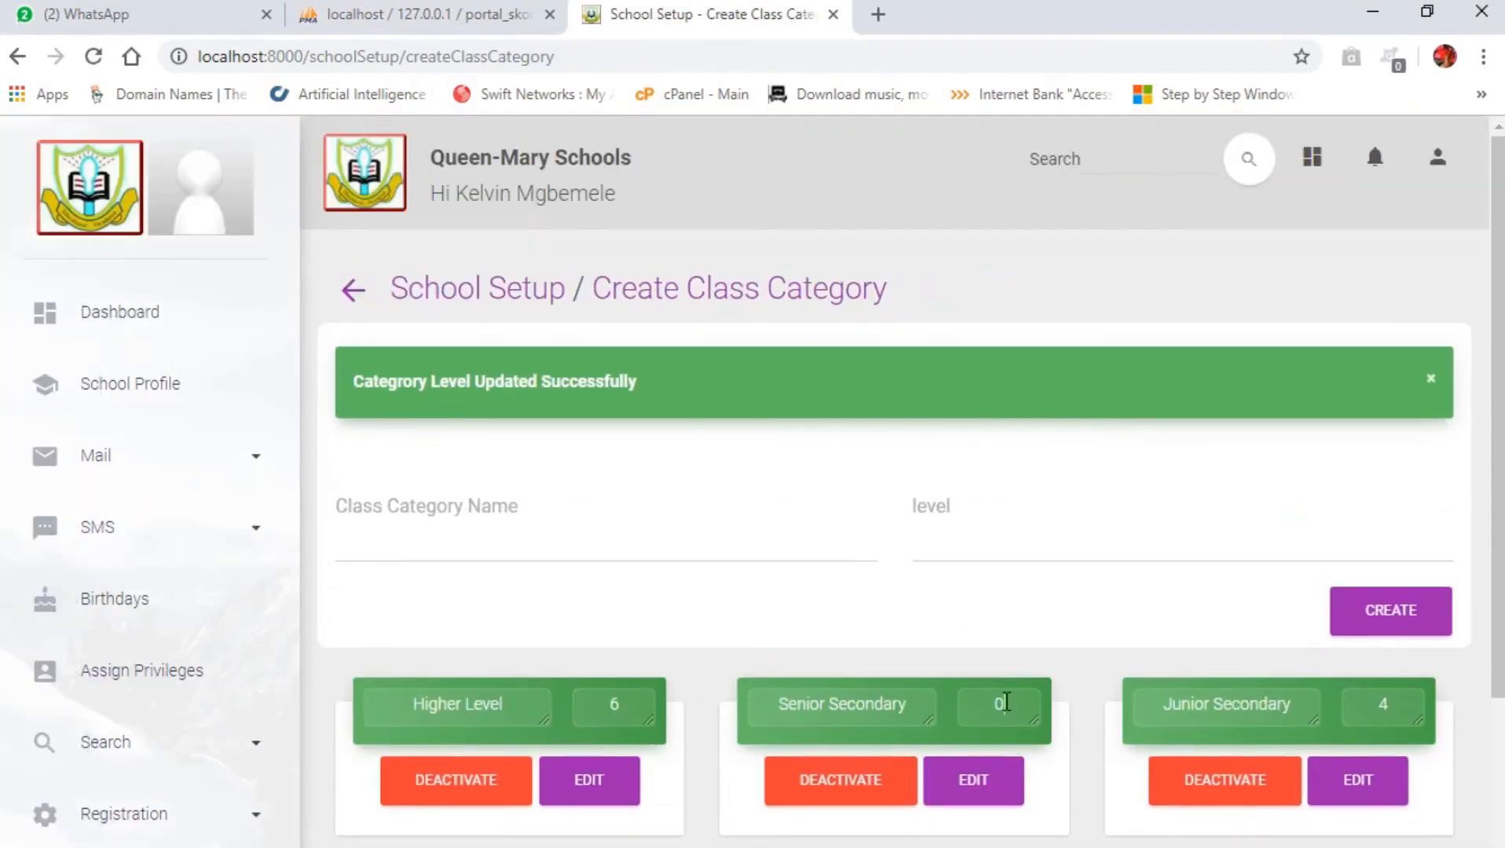
Step: Set the Senior Secondary category's level to 5 and save the edit
double_click(972, 711)
text(5)
click(978, 794)
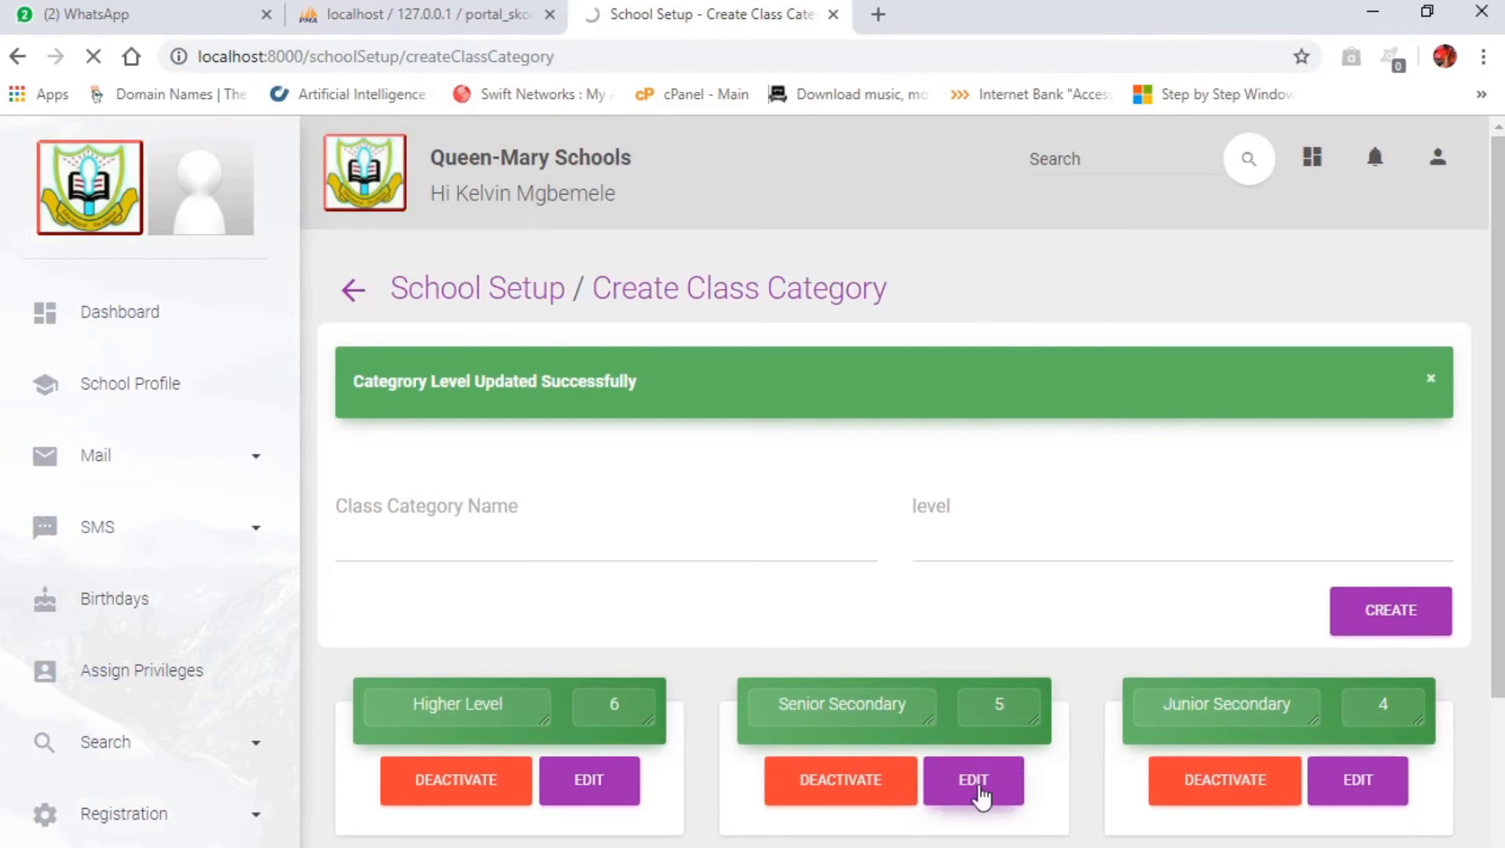
Step: Deactivate the Higher Level class category and confirm the deactivation
scroll(936, 651, down, 1)
scroll(937, 651, down, 2)
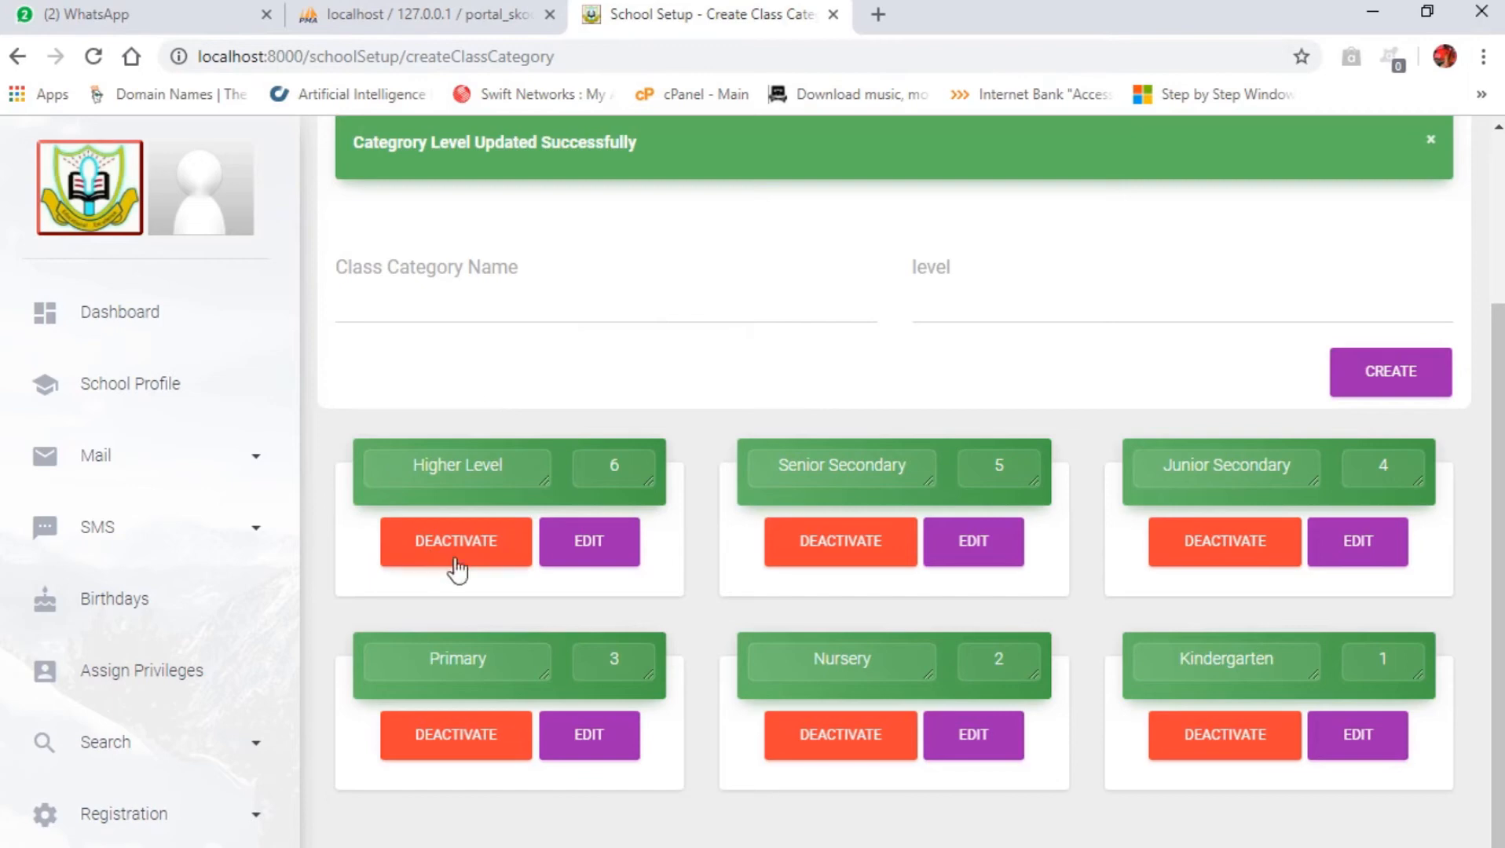
click(480, 551)
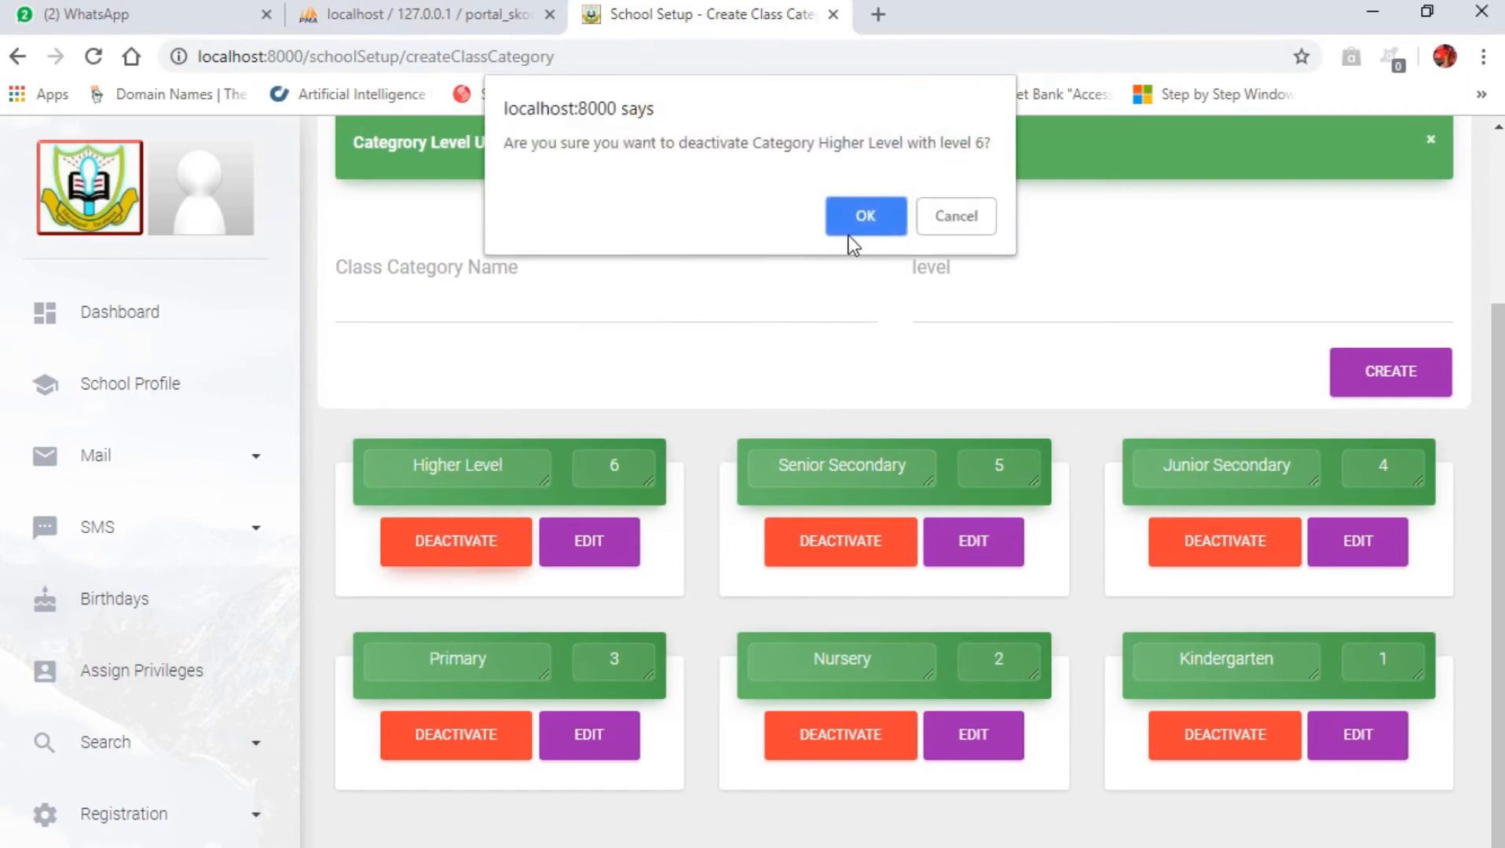
drag(819, 143, 904, 143)
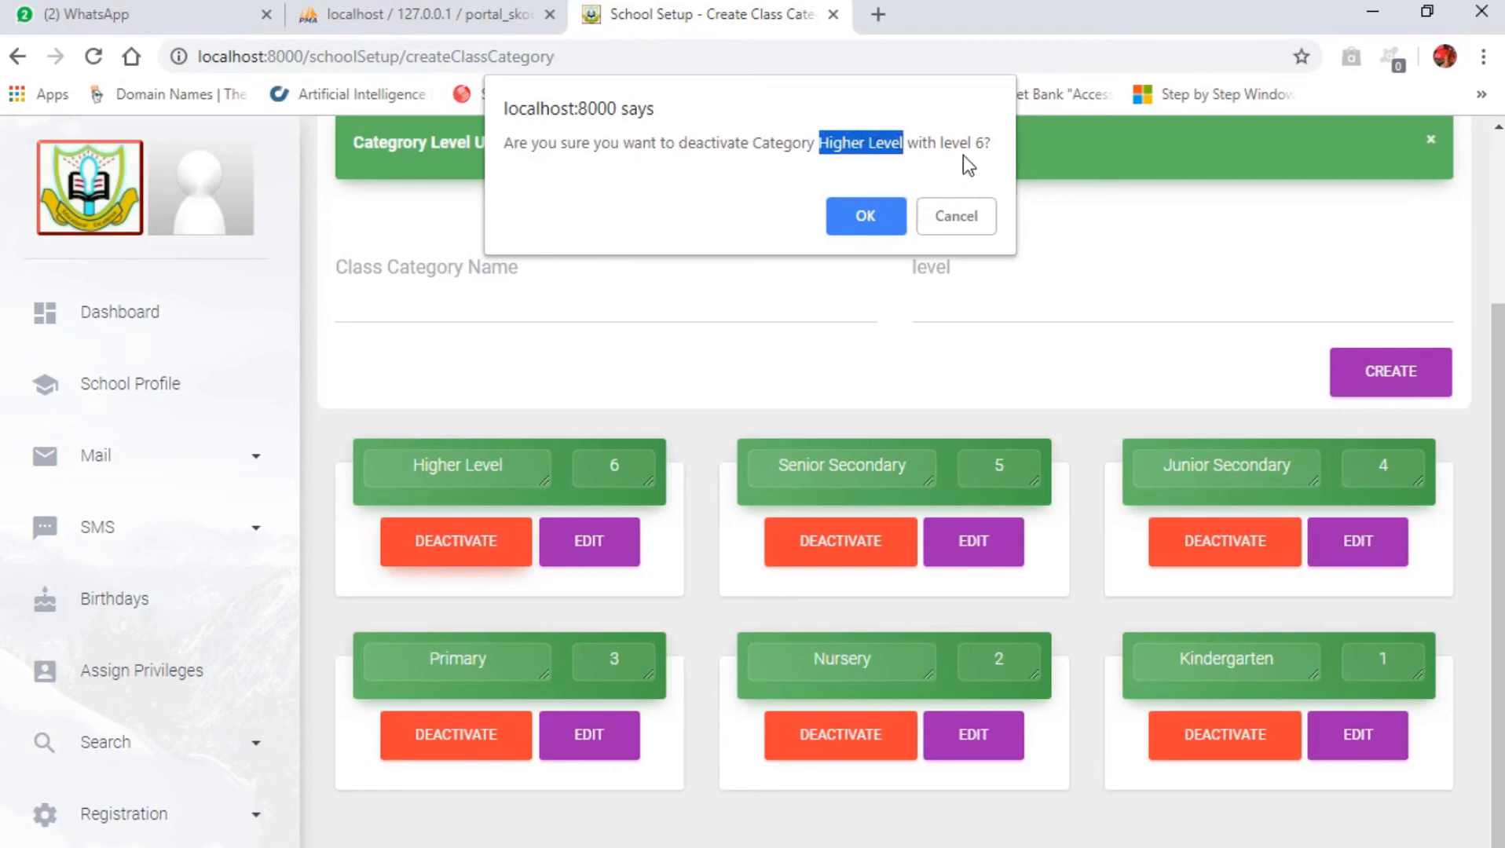
click(864, 216)
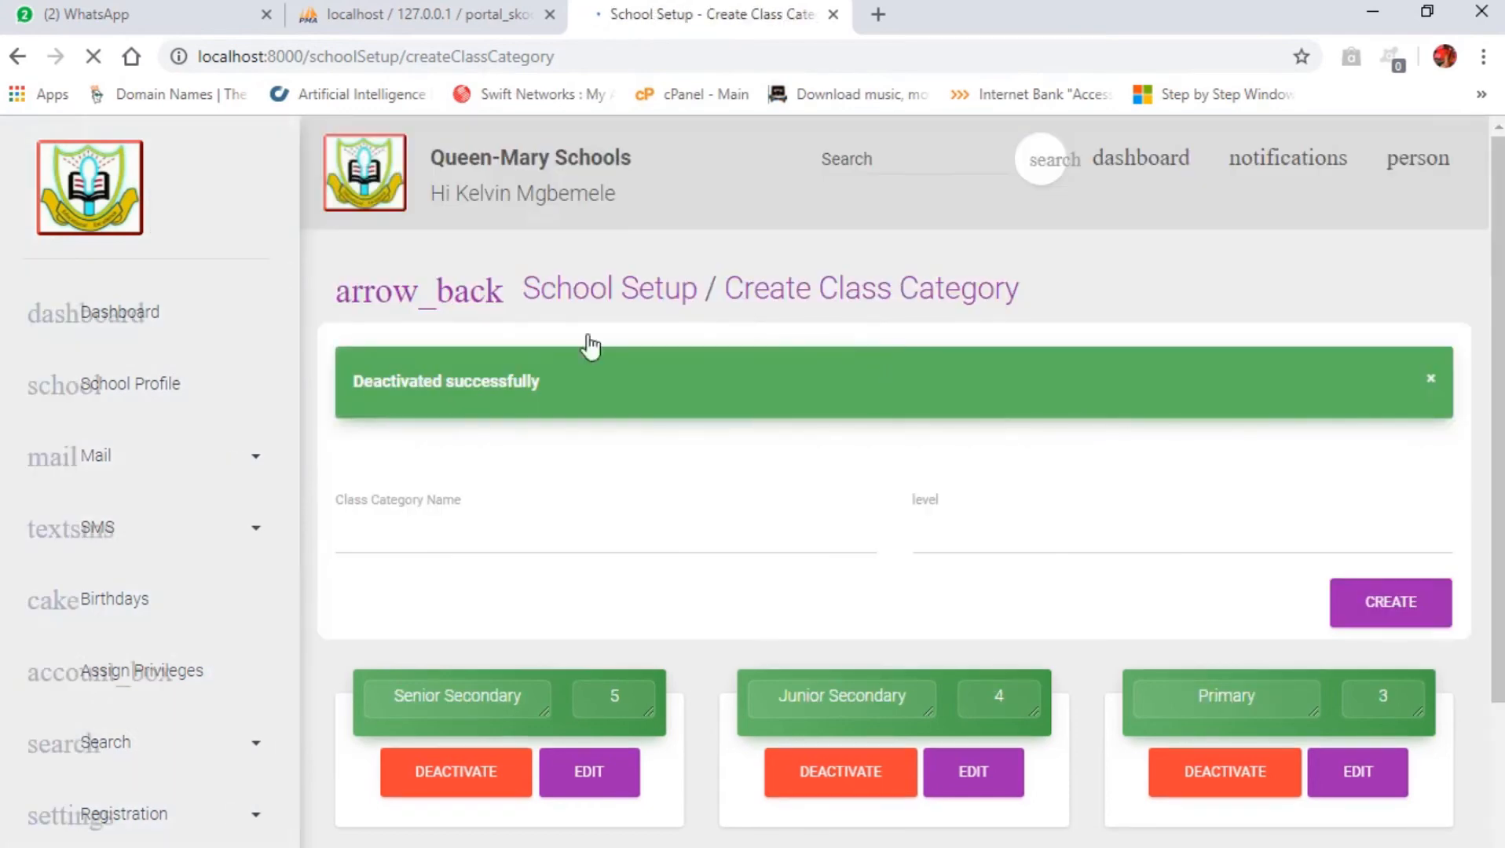
scroll(805, 636, down, 1)
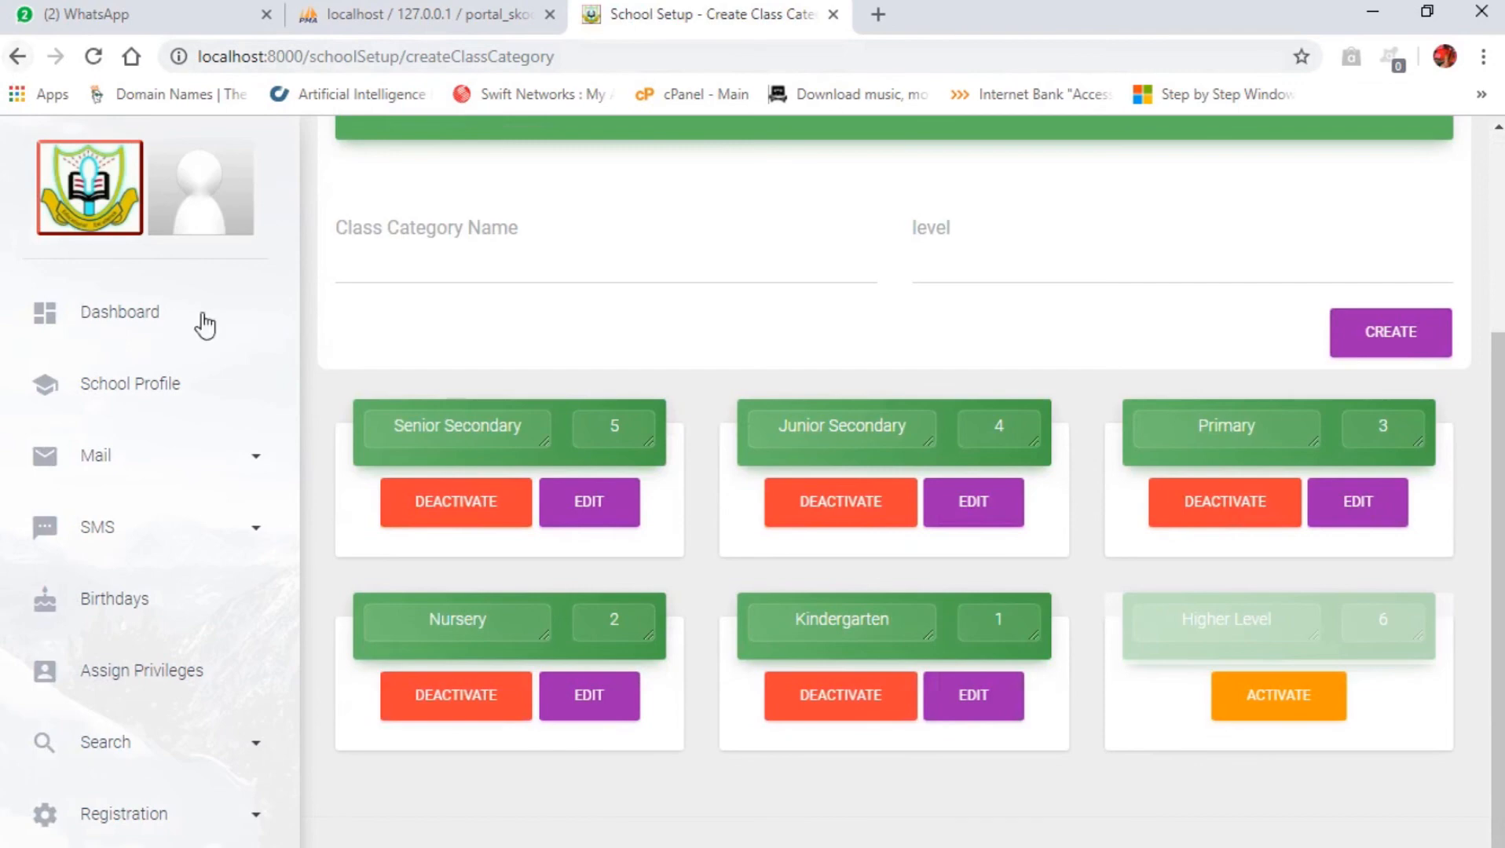
click(1282, 716)
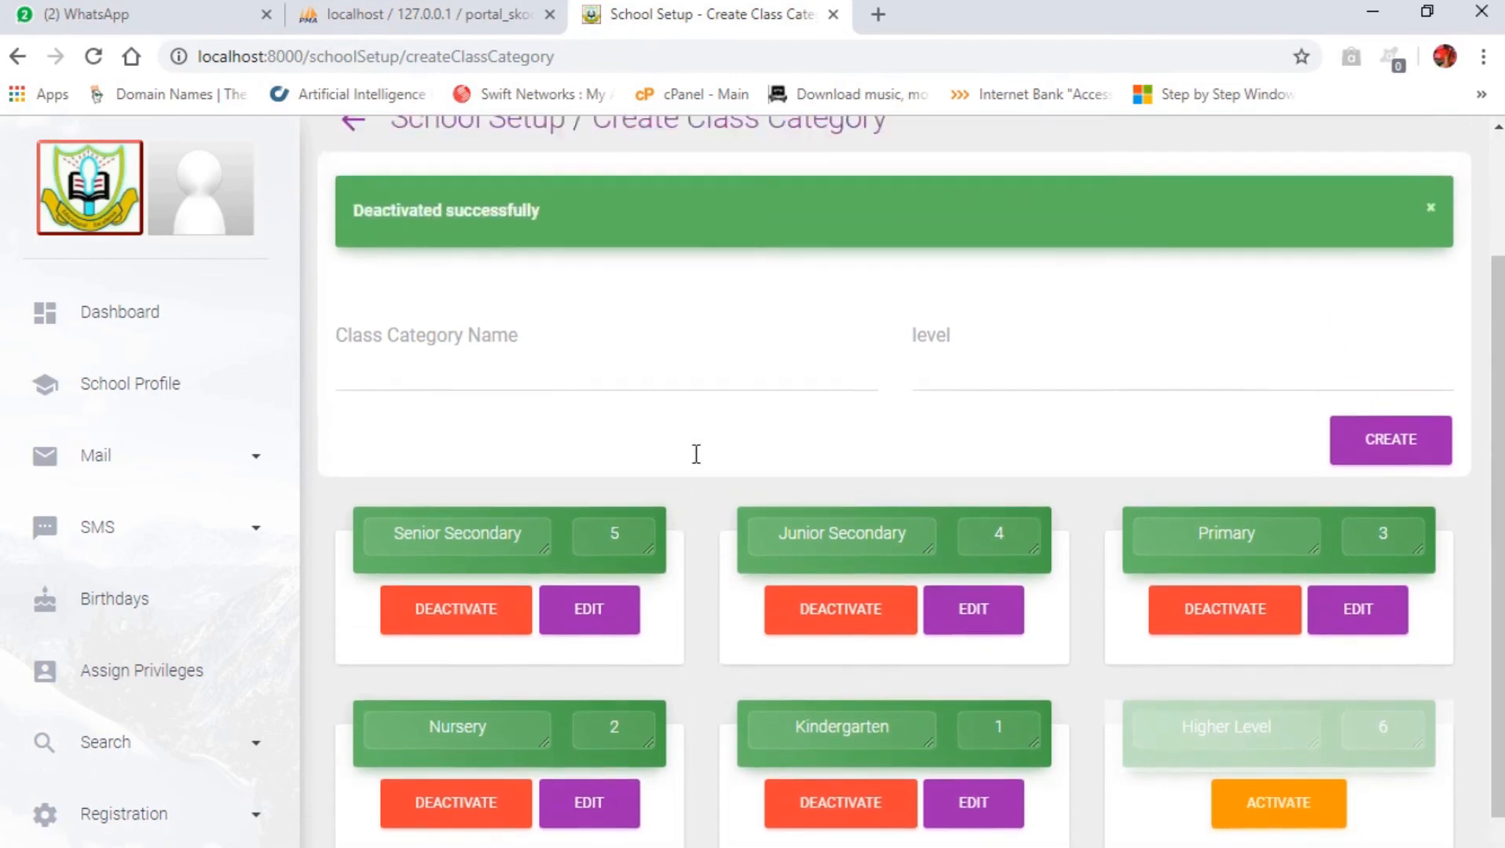